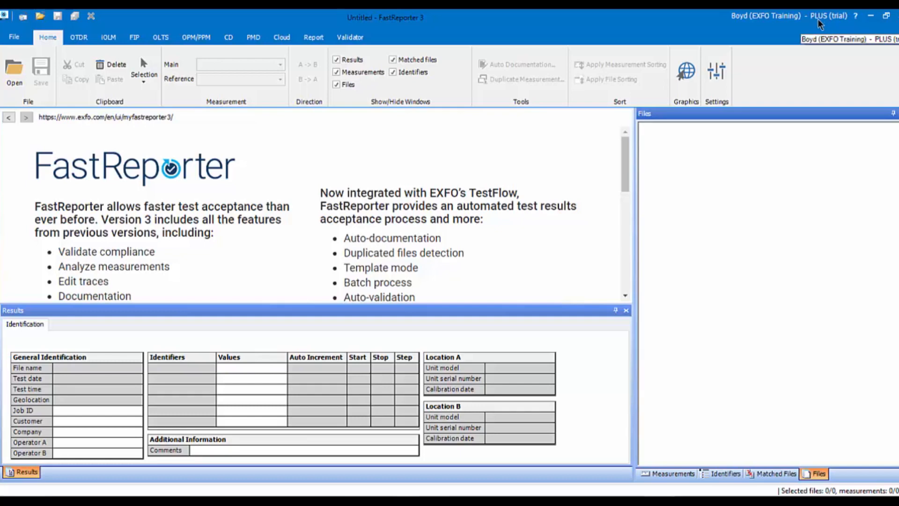
Browse the sample test file folders in the Open dialog without opening any file.
left_click(14, 42)
mouse_move(30, 56)
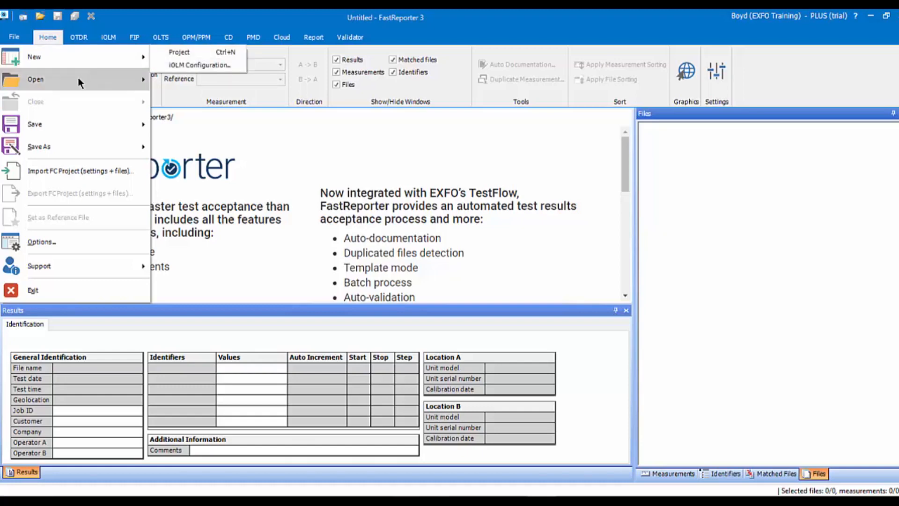
mouse_move(77, 78)
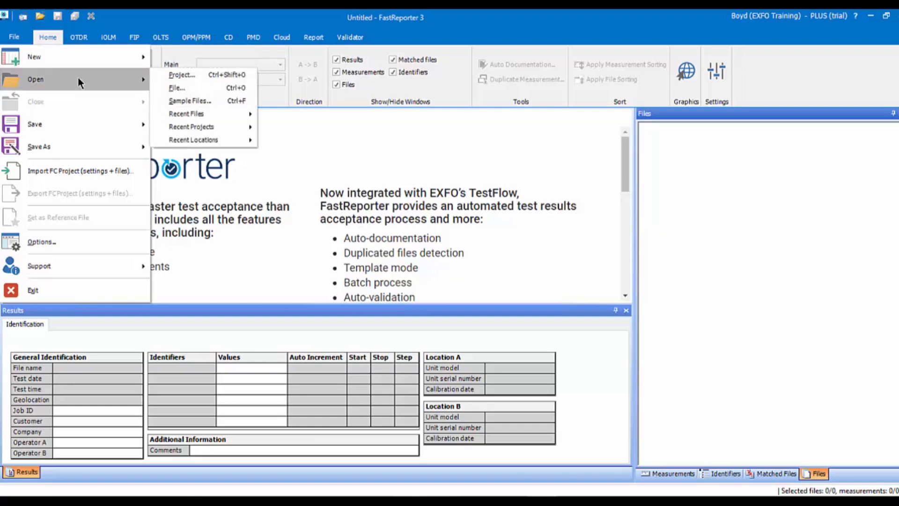
left_click(166, 101)
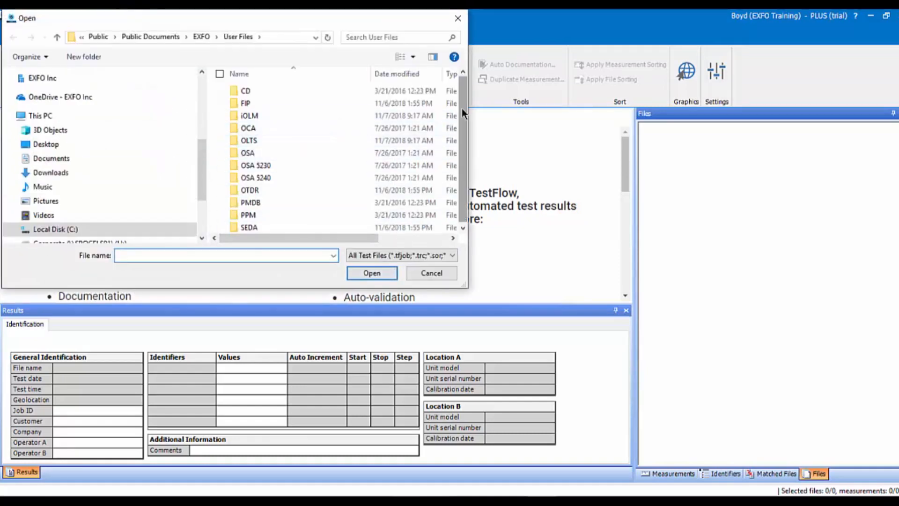
left_click_drag(462, 105, 458, 137)
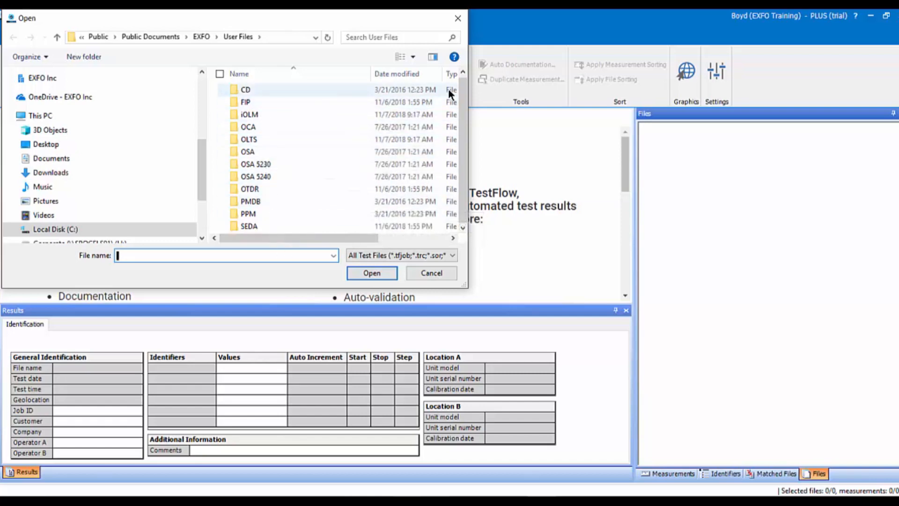
left_click(422, 274)
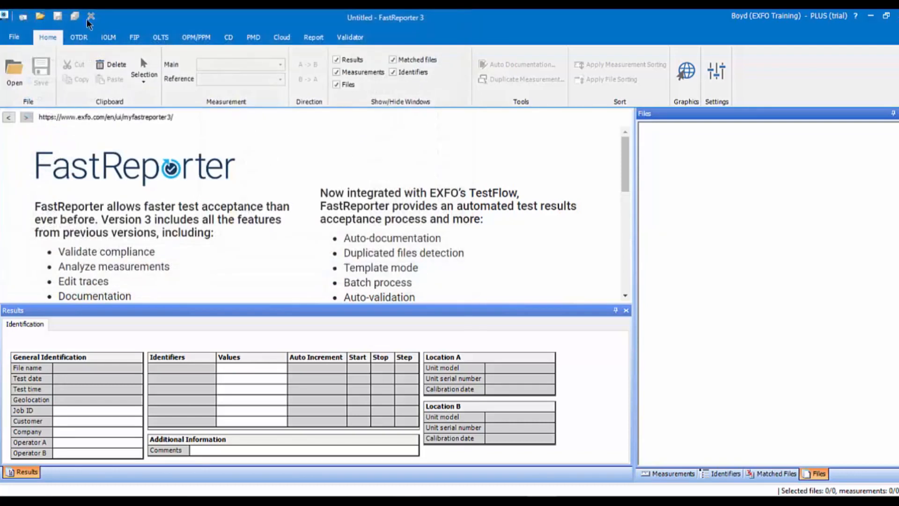
left_click(17, 71)
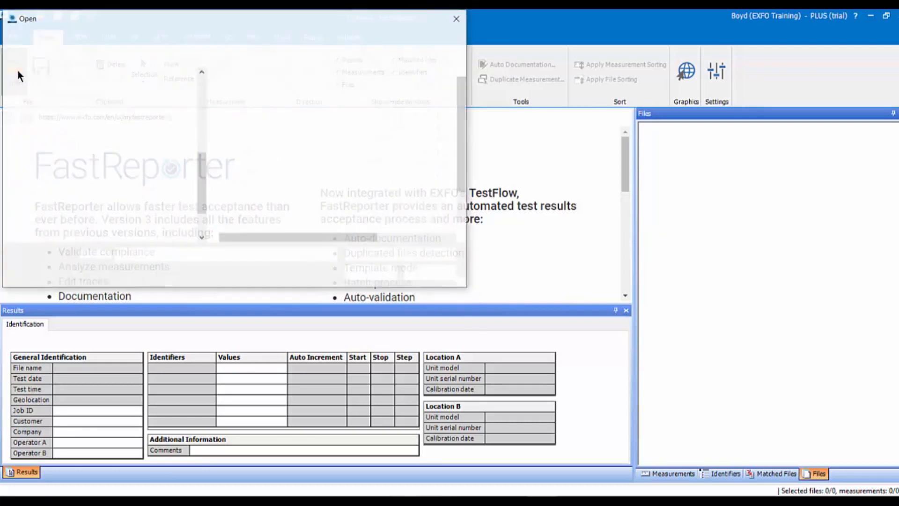
key("Escape")
Review the general and display options, including the distance unit choices, and leave them without applying changes.
left_click(14, 37)
mouse_move(29, 131)
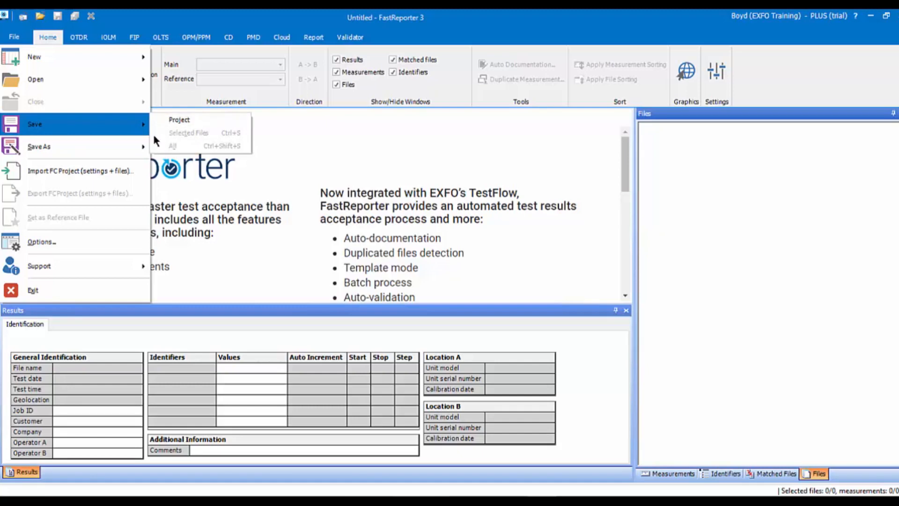
mouse_move(93, 149)
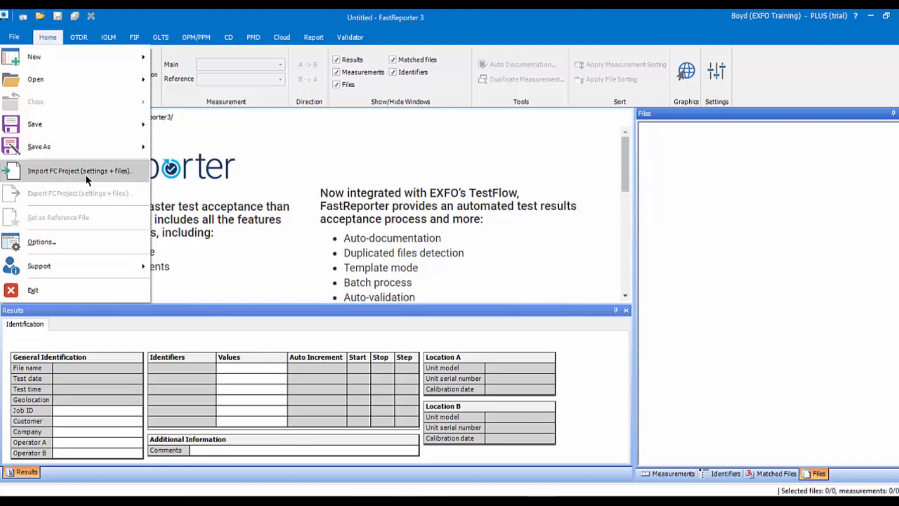
left_click(37, 242)
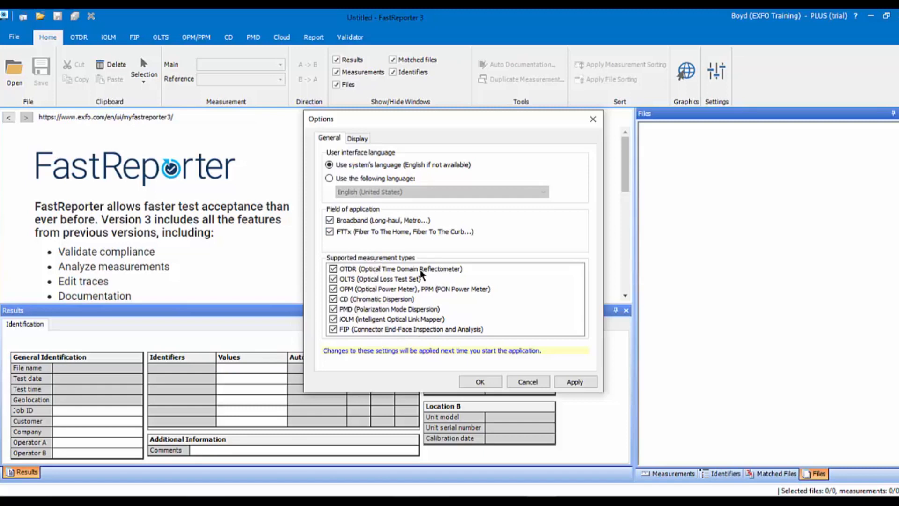
left_click(361, 140)
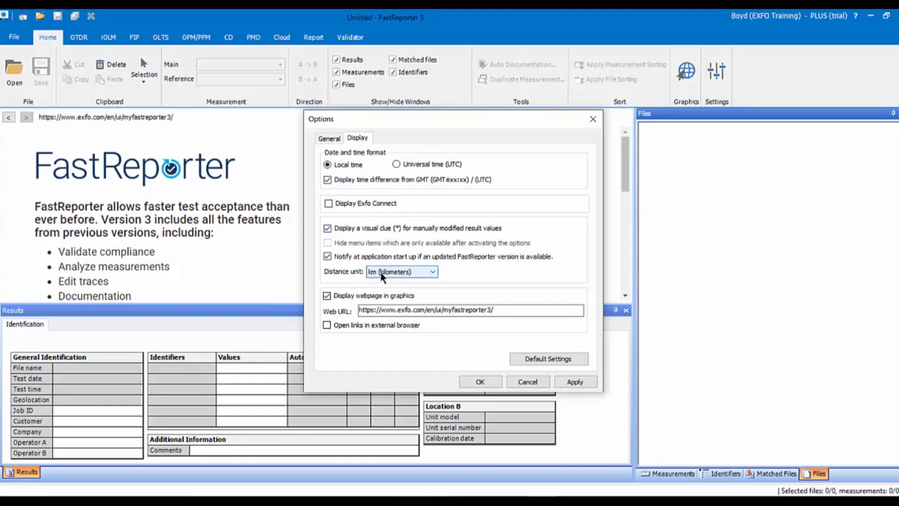
left_click(434, 271)
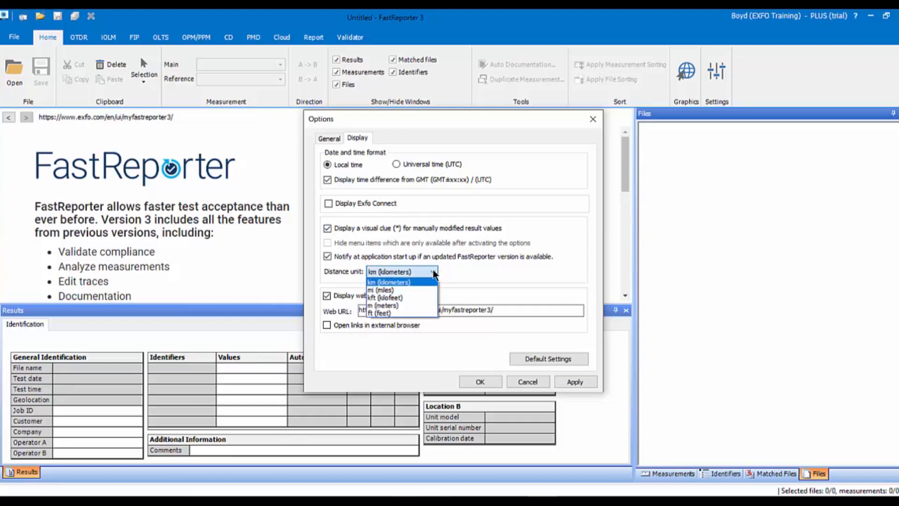
left_click(463, 272)
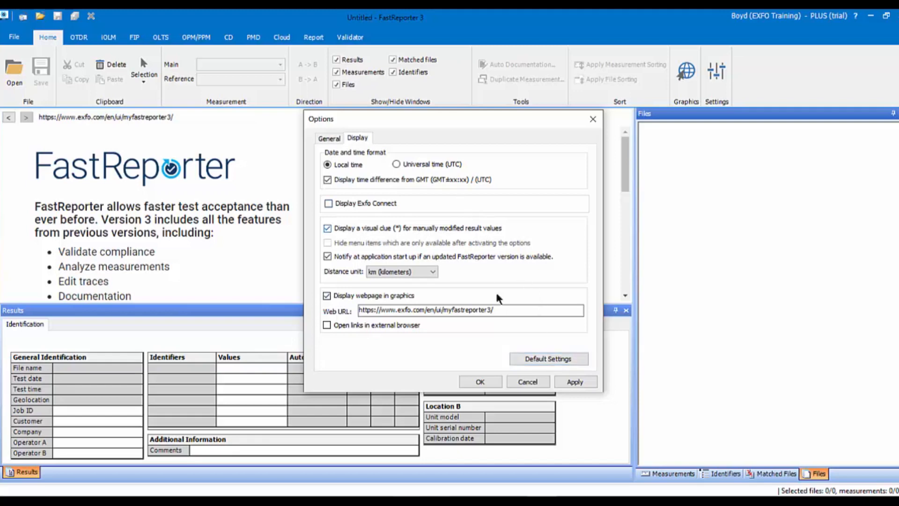
left_click(513, 381)
Look over the support resources and open Technical Support.
left_click(16, 38)
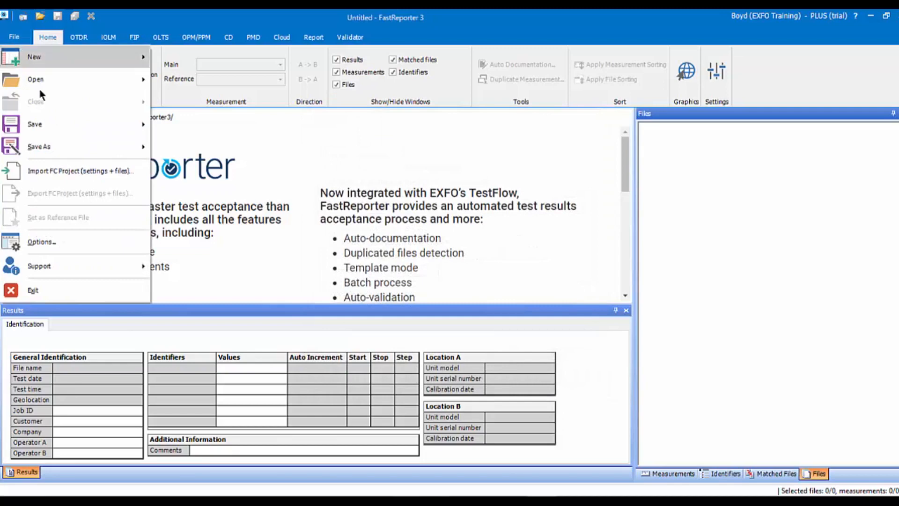
left_click(74, 266)
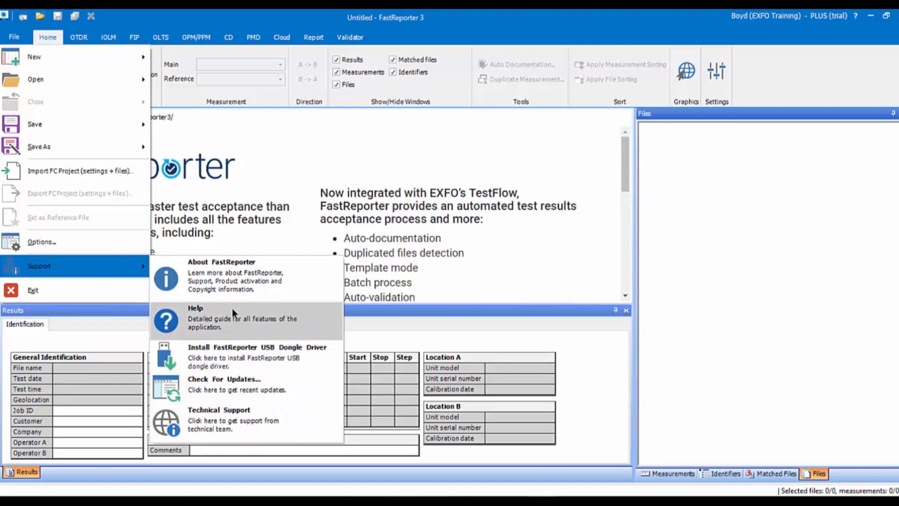
left_click(225, 419)
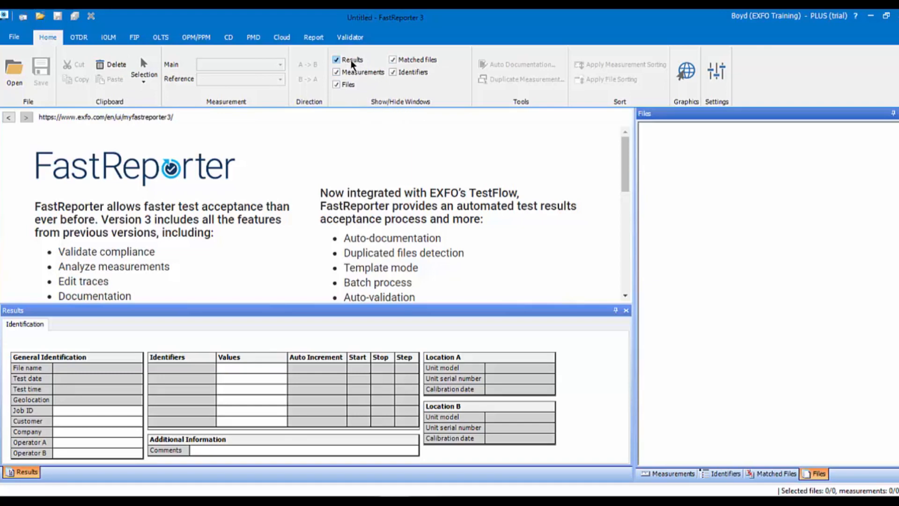
Hide and restore the Identifiers window, and do the same with the Measurements window.
left_click(393, 74)
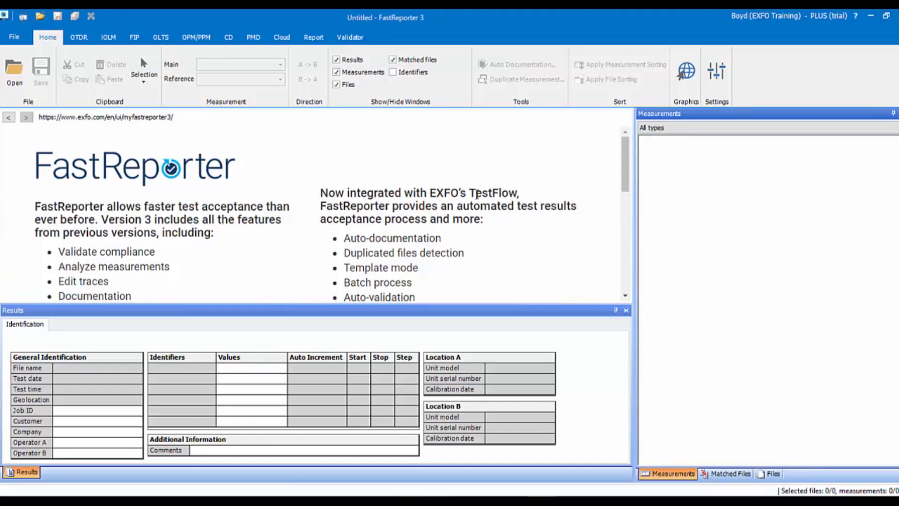
left_click(393, 71)
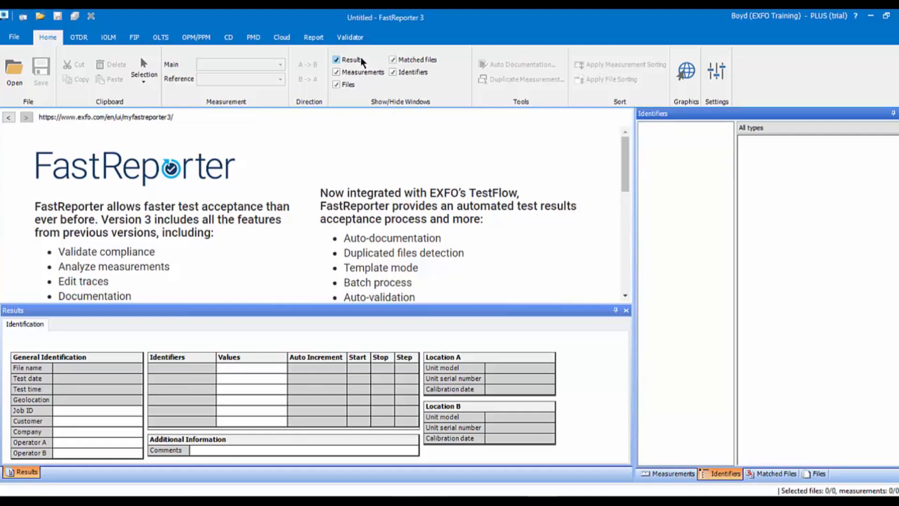
left_click(336, 72)
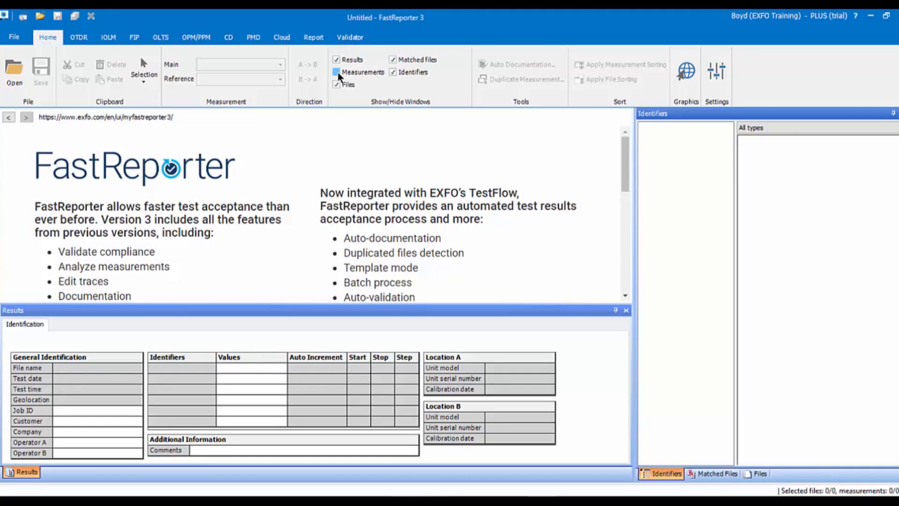
left_click(336, 72)
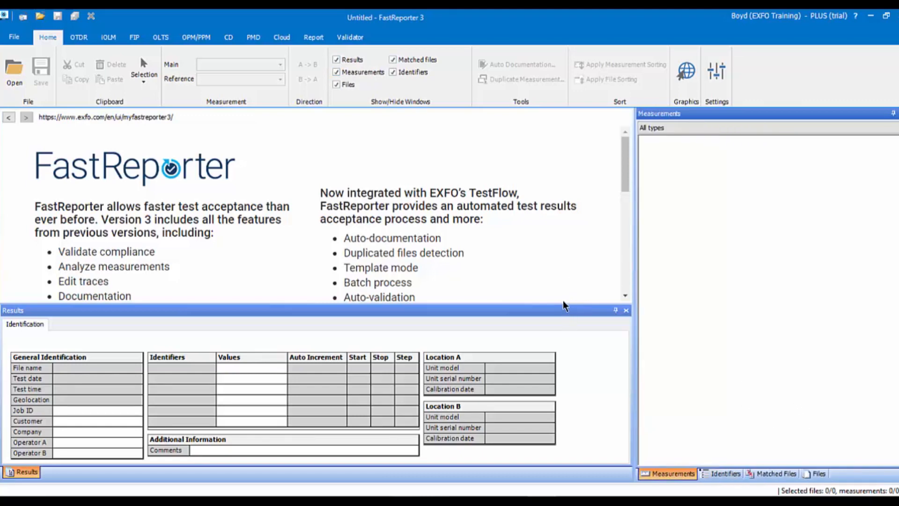
Reduce the height of the Results window, and hide and restore it in the layout.
left_click_drag(564, 304, 563, 341)
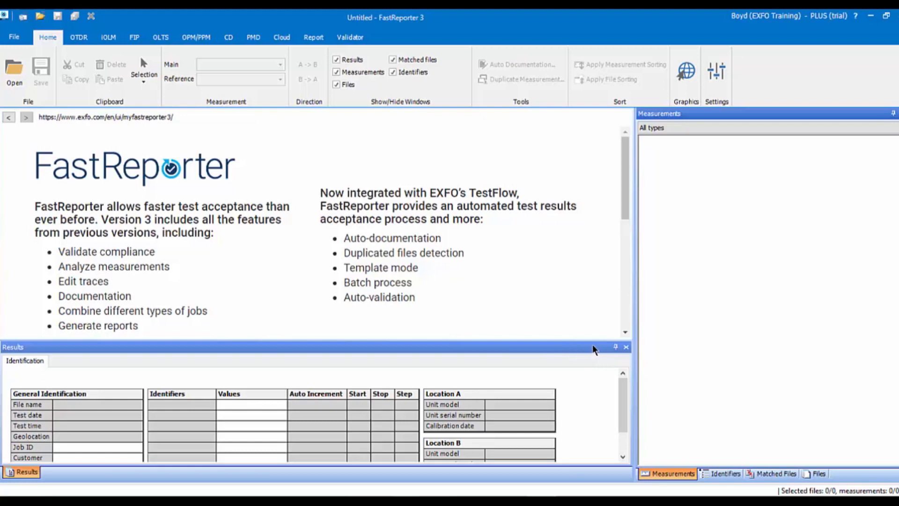
left_click_drag(582, 349, 542, 377)
double_click(580, 347)
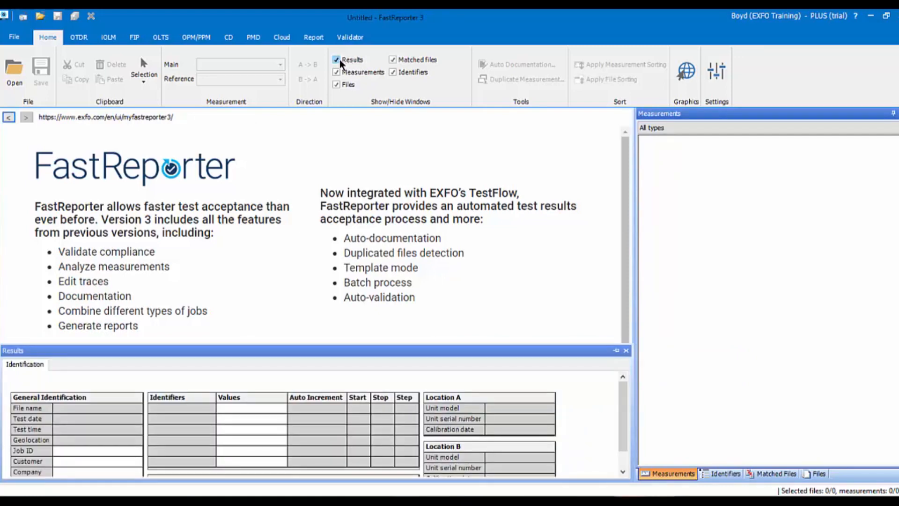
left_click(336, 60)
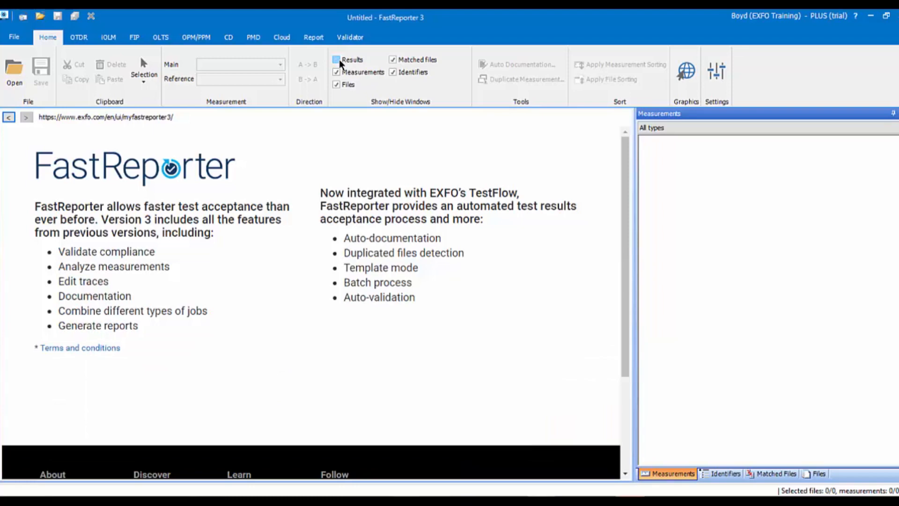
left_click(338, 61)
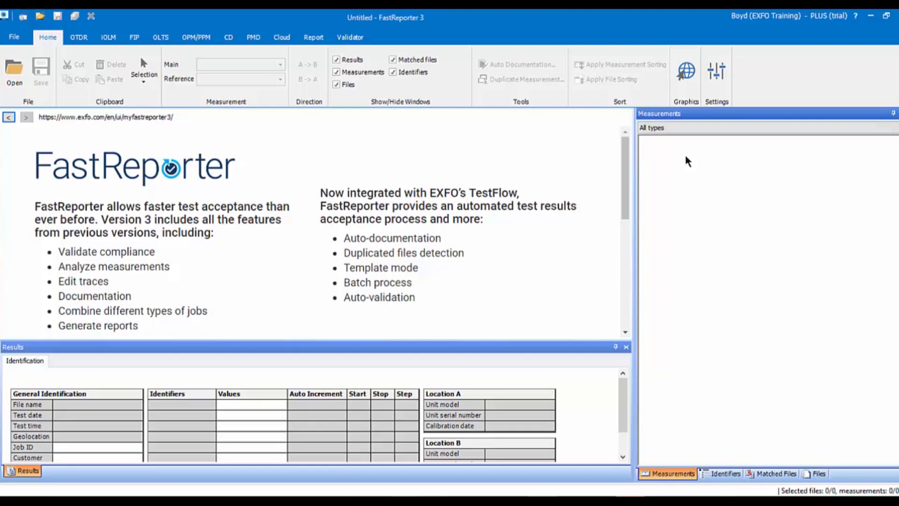
Hide and redisplay the webpage in the graphics area, and review the identification fields in the project settings.
left_click(687, 70)
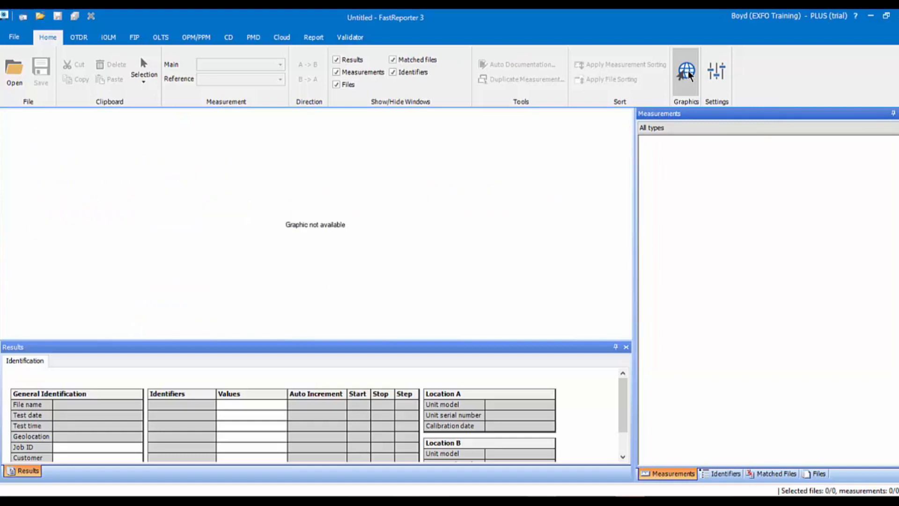
left_click(687, 71)
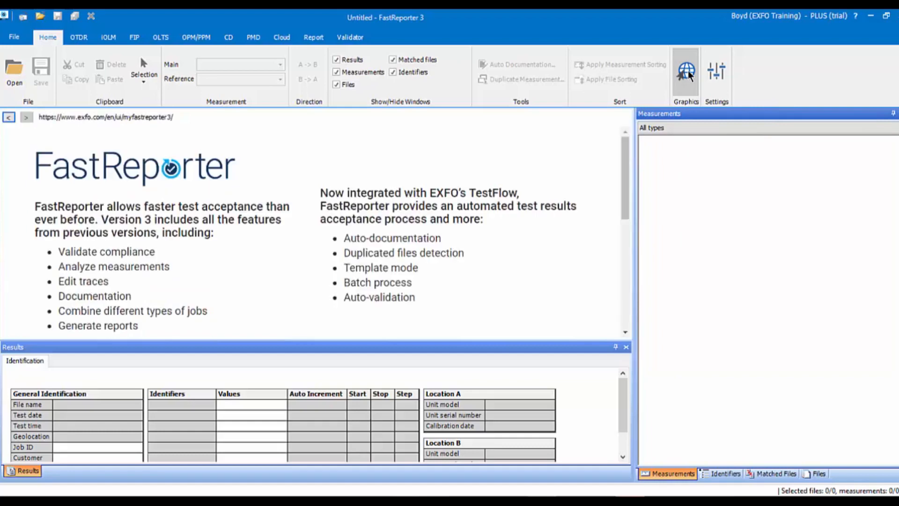
left_click(687, 71)
left_click(710, 79)
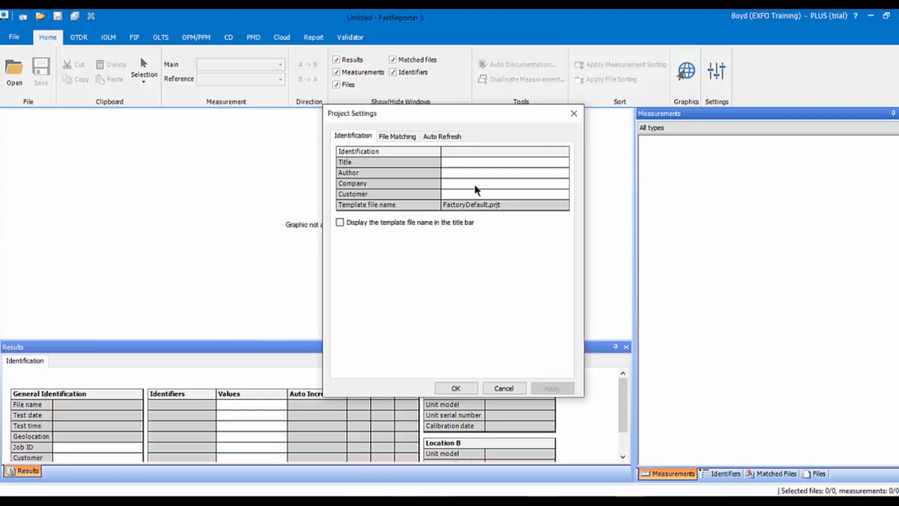
left_click(573, 114)
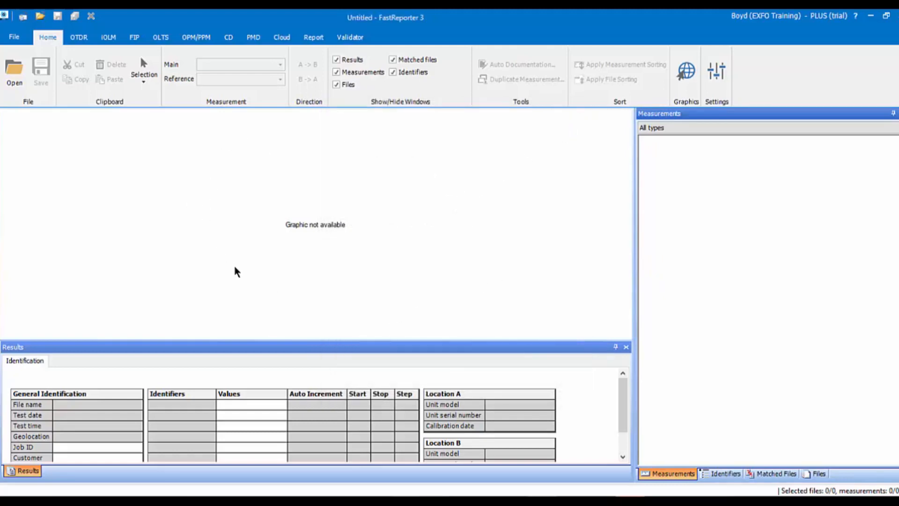
left_click(688, 72)
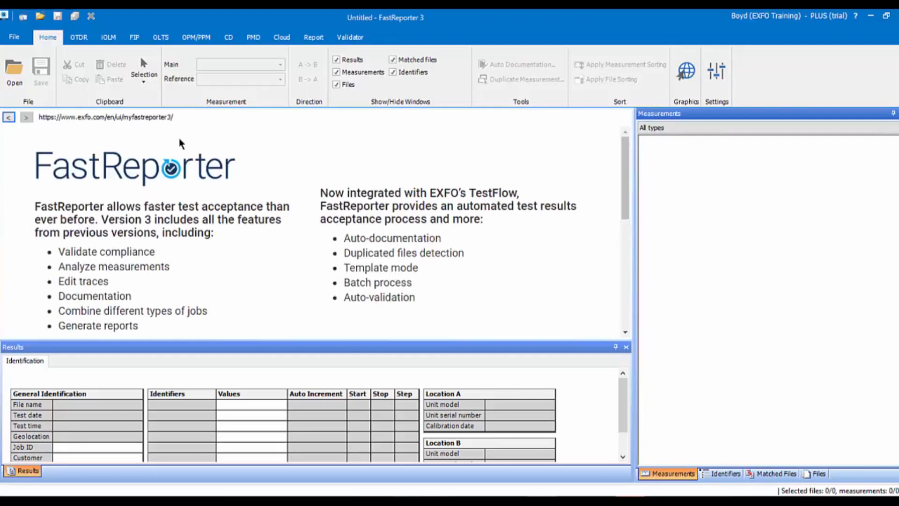
scroll(322, 231, "down", 1)
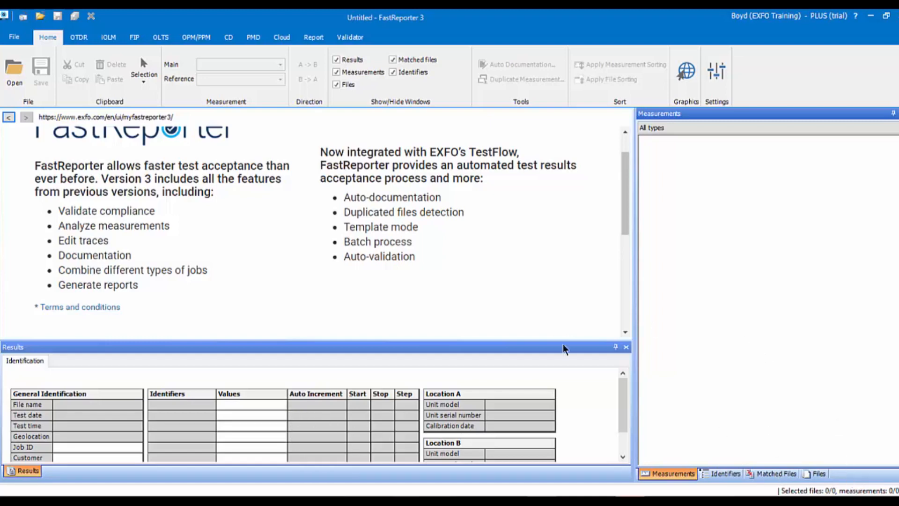
Show the Files window and look over the OTDR, iOLM, FIP, OLTS, CD and PMD command sets.
left_click(817, 474)
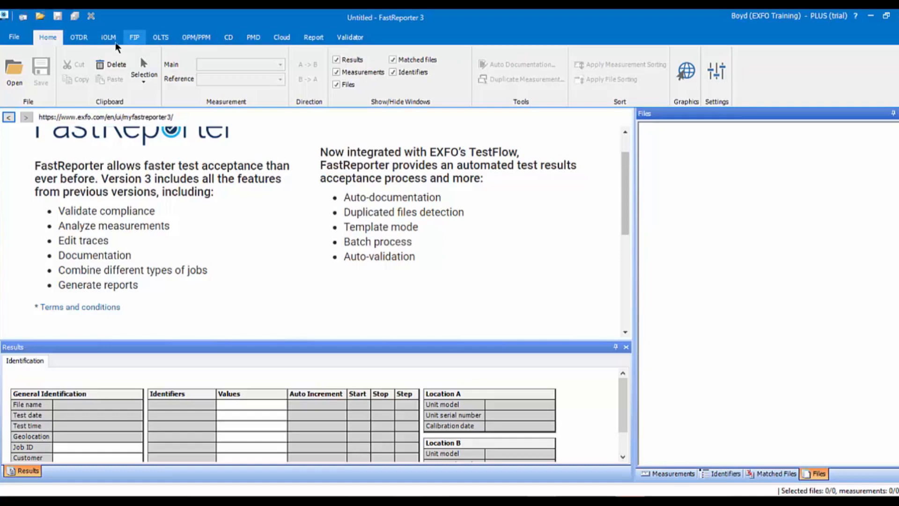
left_click(91, 36)
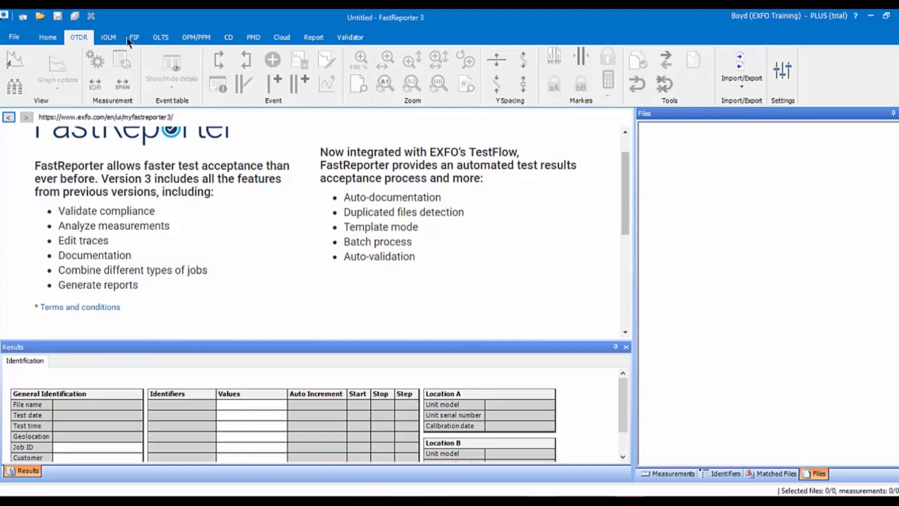
left_click(108, 37)
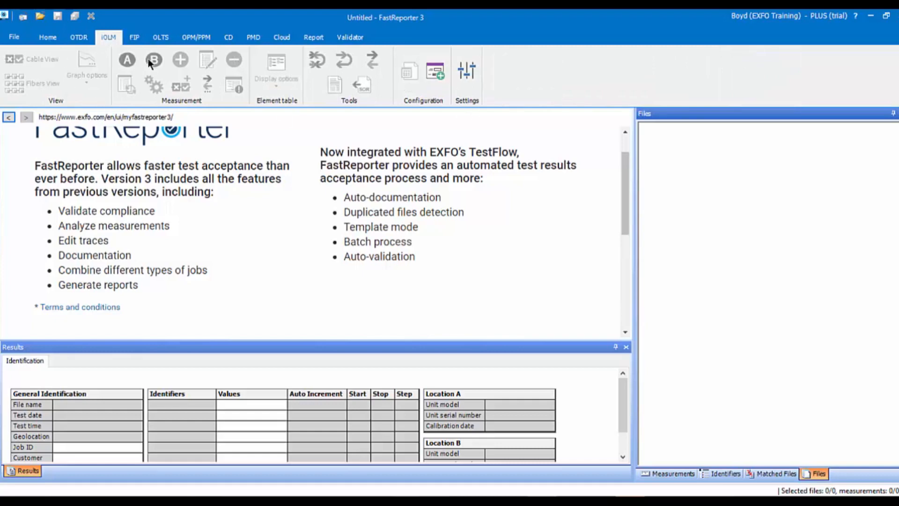
left_click(135, 38)
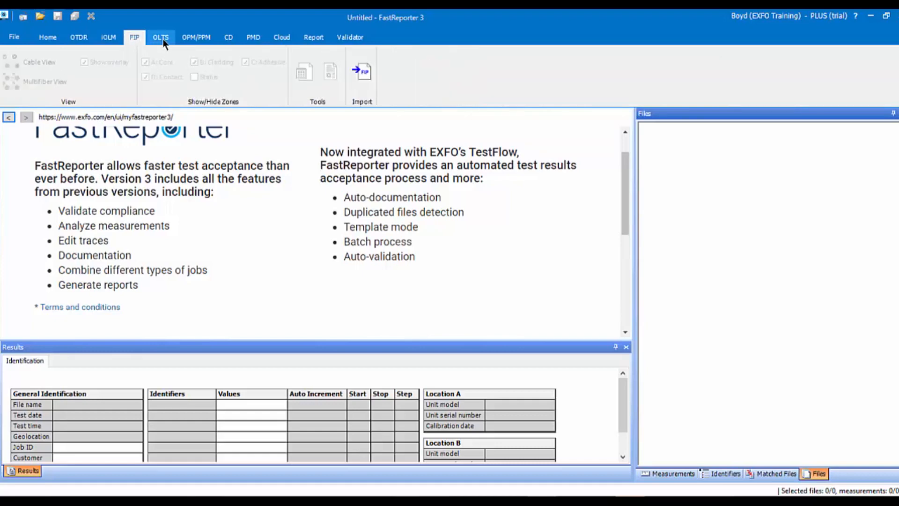
left_click(161, 39)
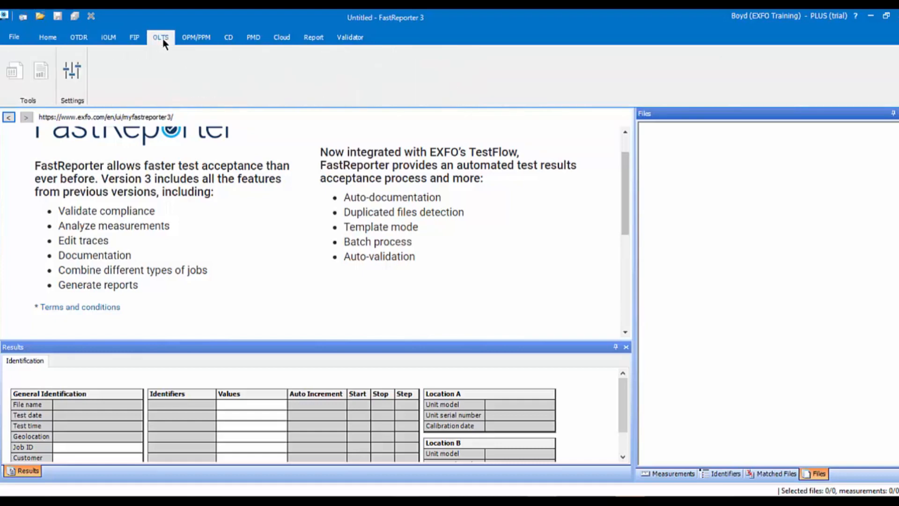
left_click(228, 38)
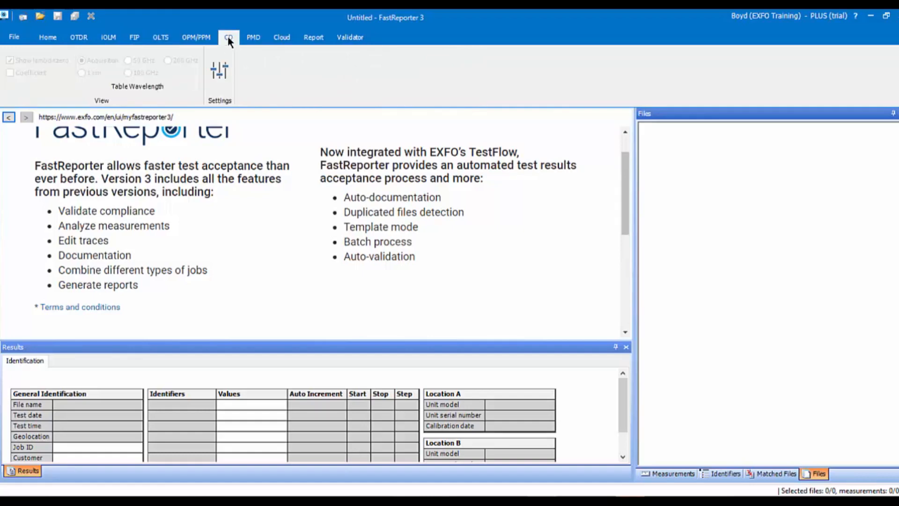
left_click(263, 39)
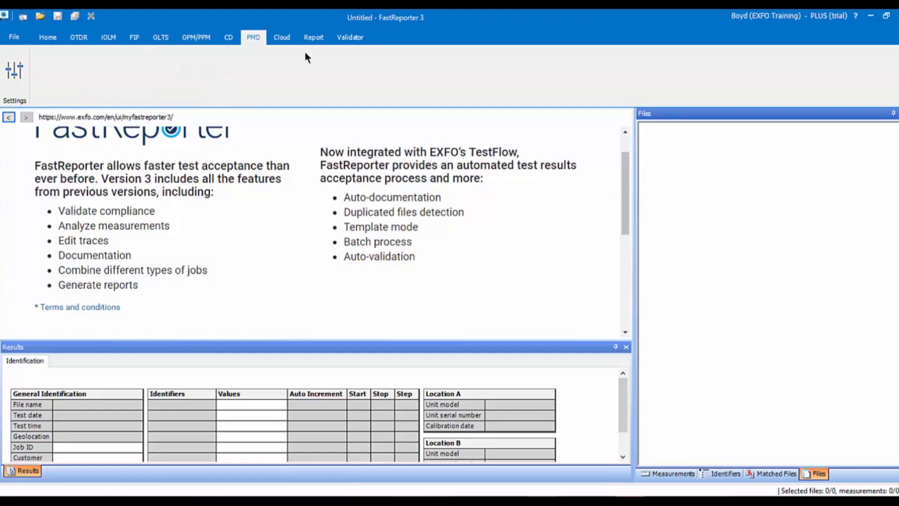
Review the Cloud and Report command sets, including the choices for setting the report file name.
left_click(281, 38)
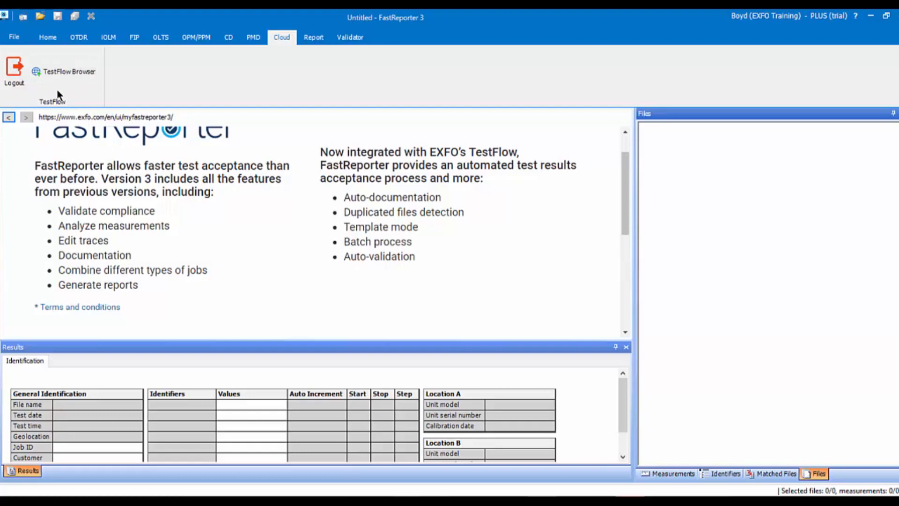
left_click(315, 37)
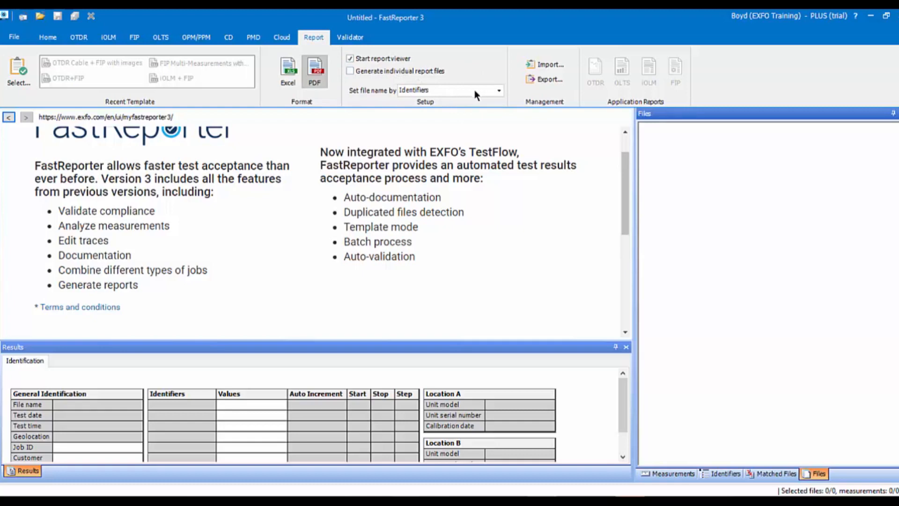
left_click(499, 91)
left_click(500, 91)
Open the sample file 1310_1550_1625_Macrobend.trc from the OTDR sample folder.
left_click(10, 38)
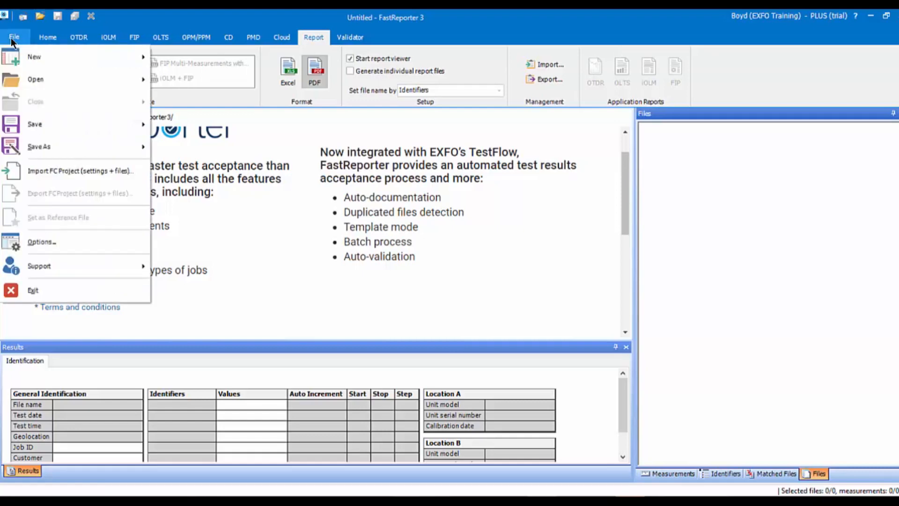
mouse_move(45, 85)
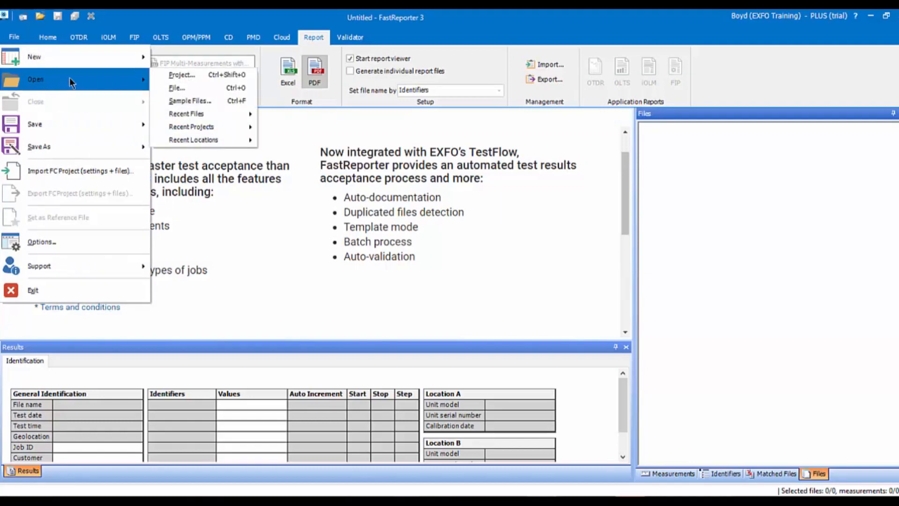
left_click(187, 100)
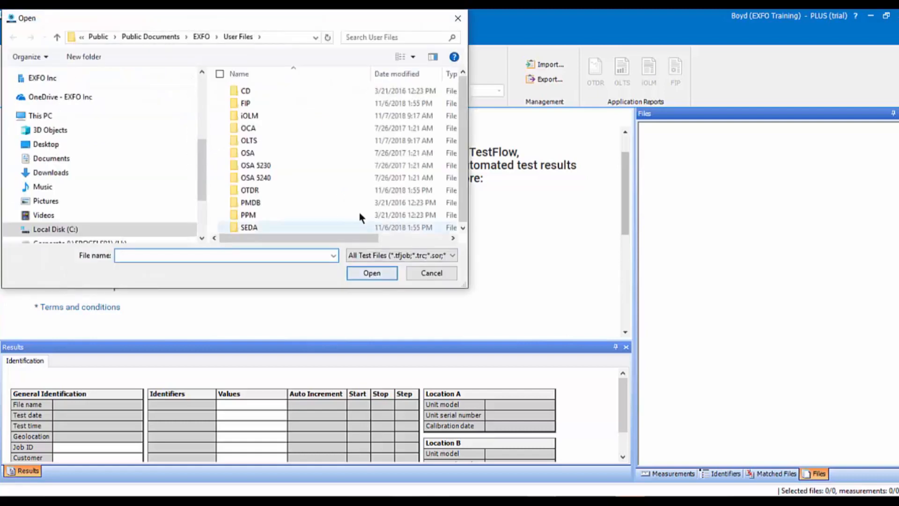
double_click(260, 190)
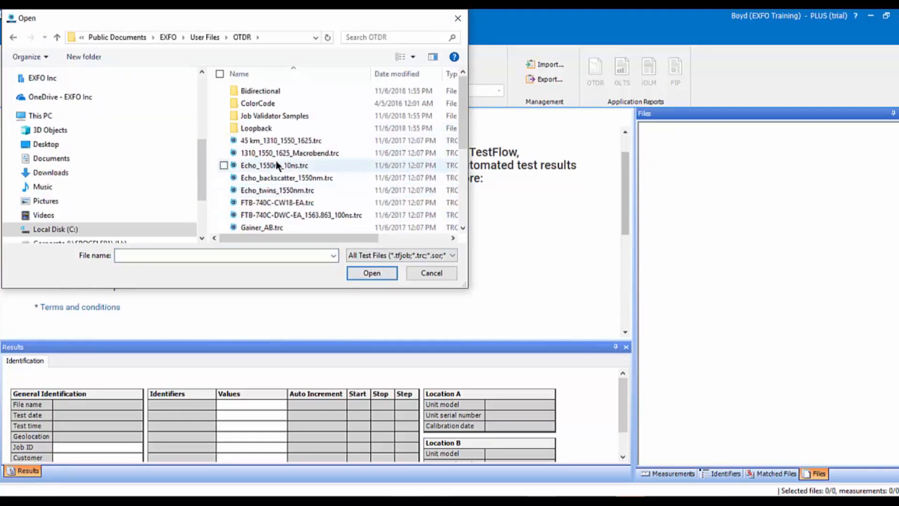
double_click(336, 153)
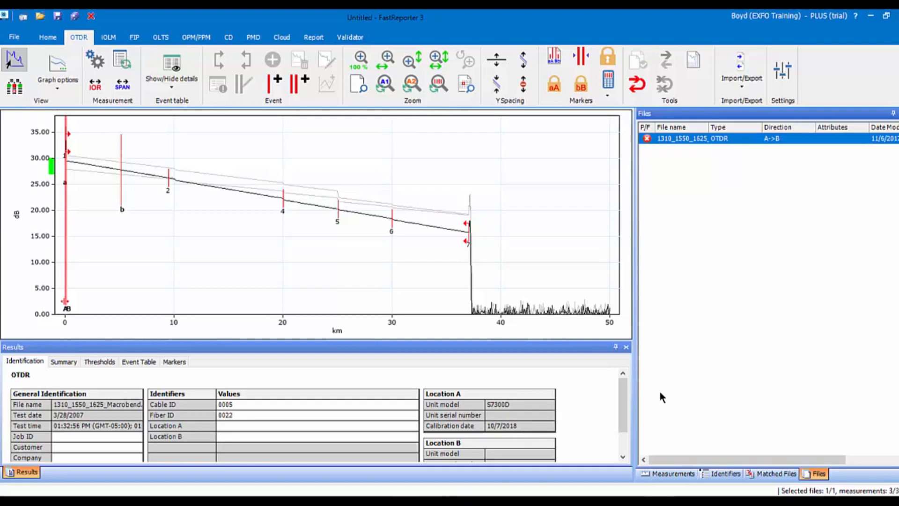
Review the OTDR summary of results, test parameters and test settings down to the fiber core size.
left_click(64, 362)
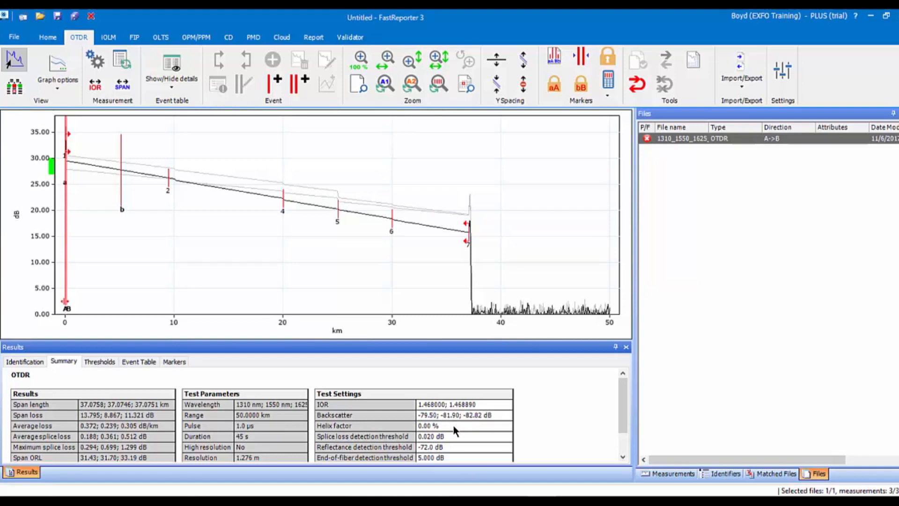
left_click_drag(622, 388, 620, 401)
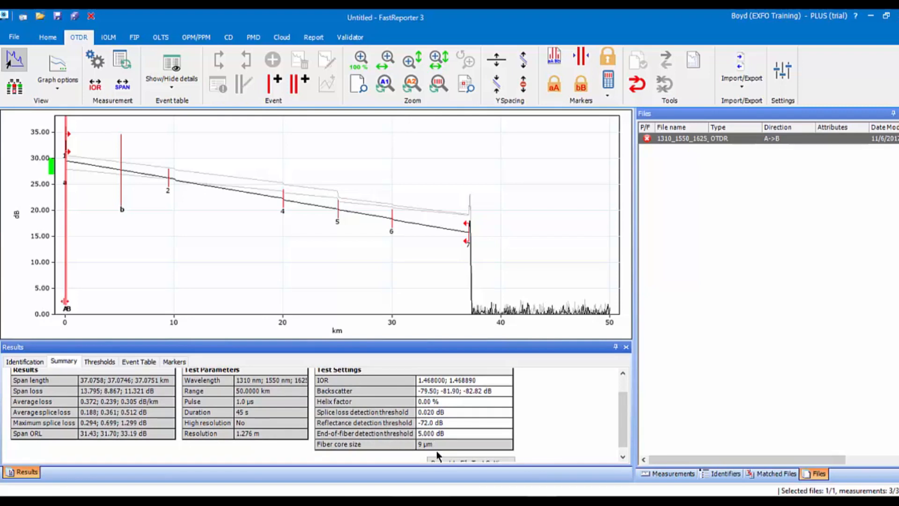
left_click(697, 414)
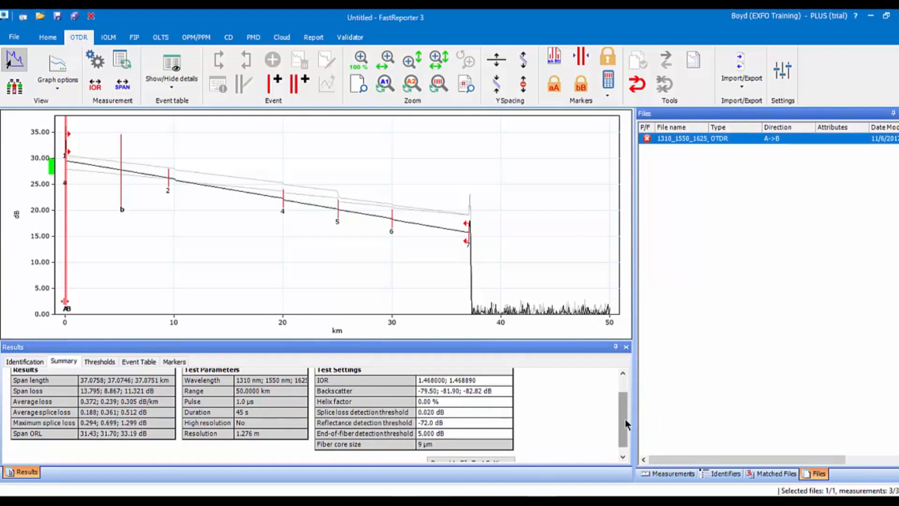
left_click_drag(625, 420, 610, 366)
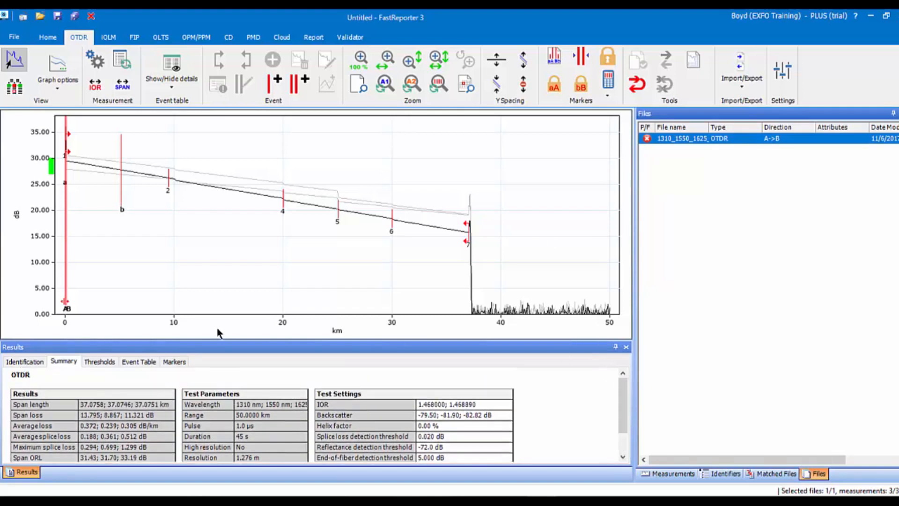
Review the OTDR thresholds for the 1310, 1550 and 1625 nm wavelengths.
left_click(100, 362)
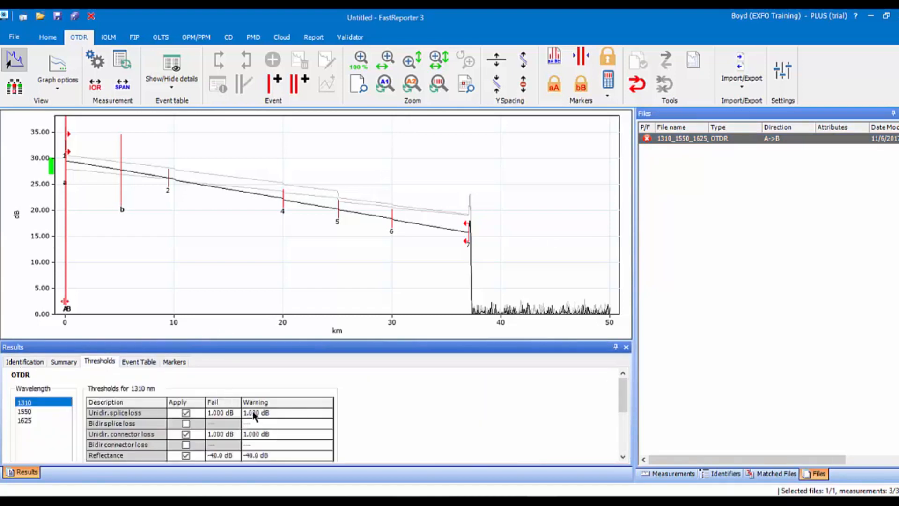
left_click(46, 410)
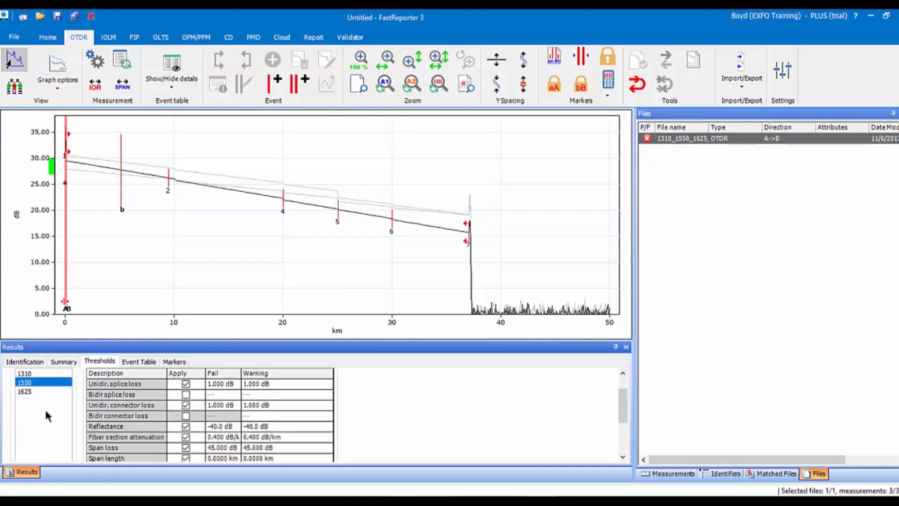
left_click(26, 392)
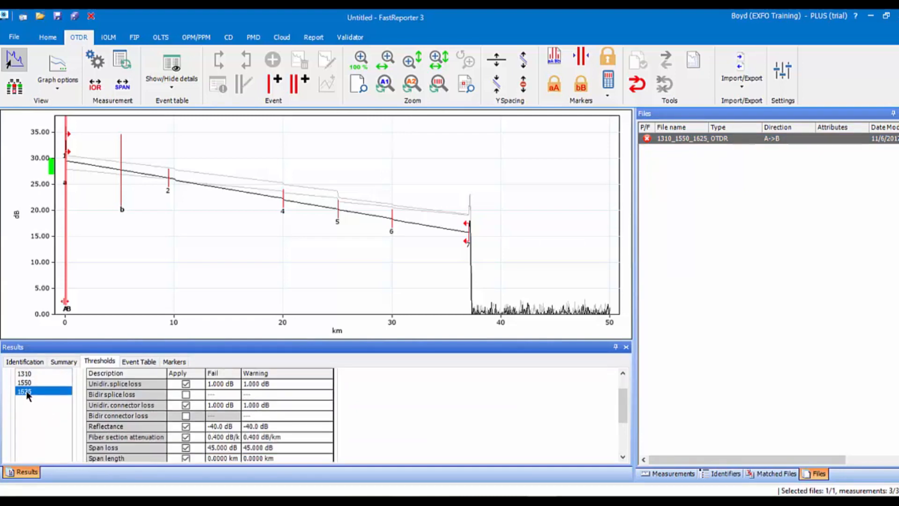
left_click(27, 383)
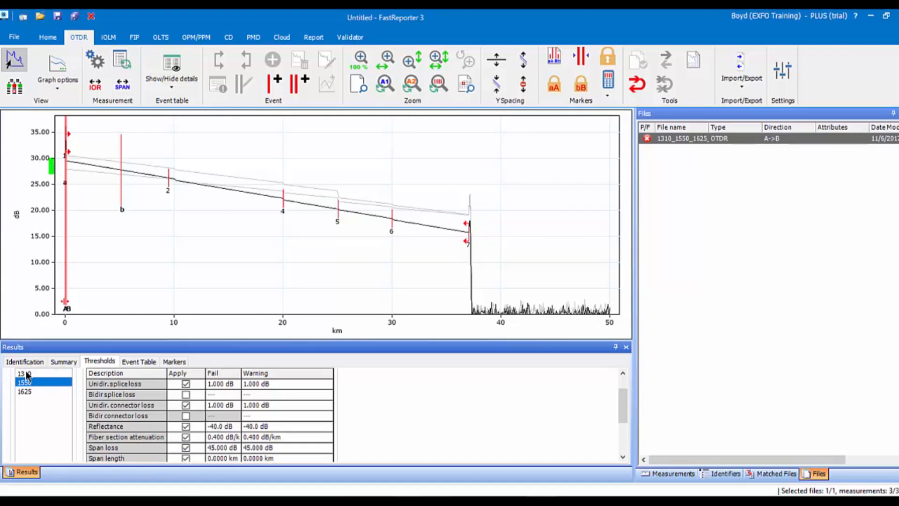
left_click(27, 373)
Display the event table and increase the height of the Results window to fit all three wavelength rows.
left_click(134, 361)
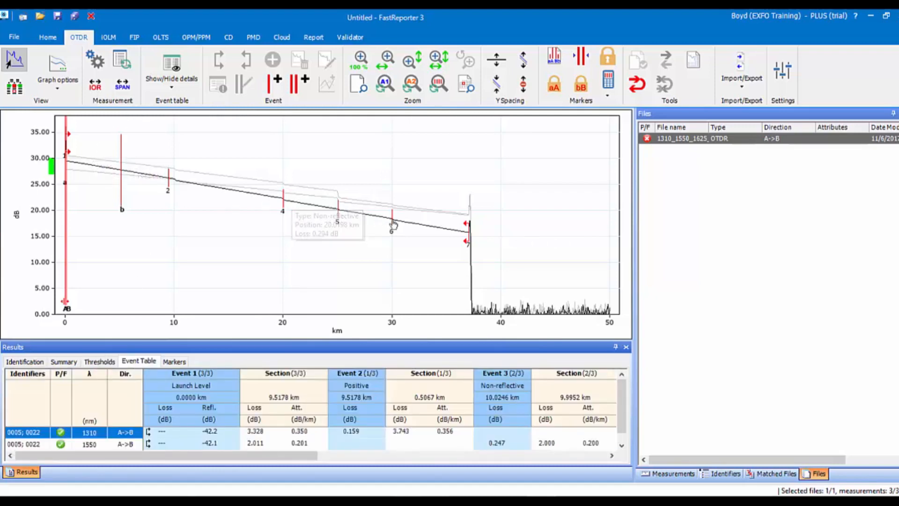
left_click(669, 363)
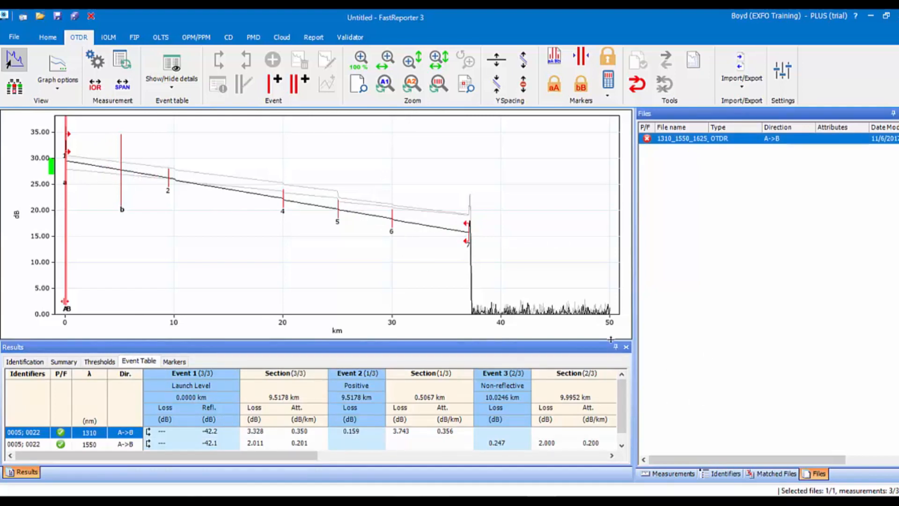
left_click_drag(610, 340, 609, 317)
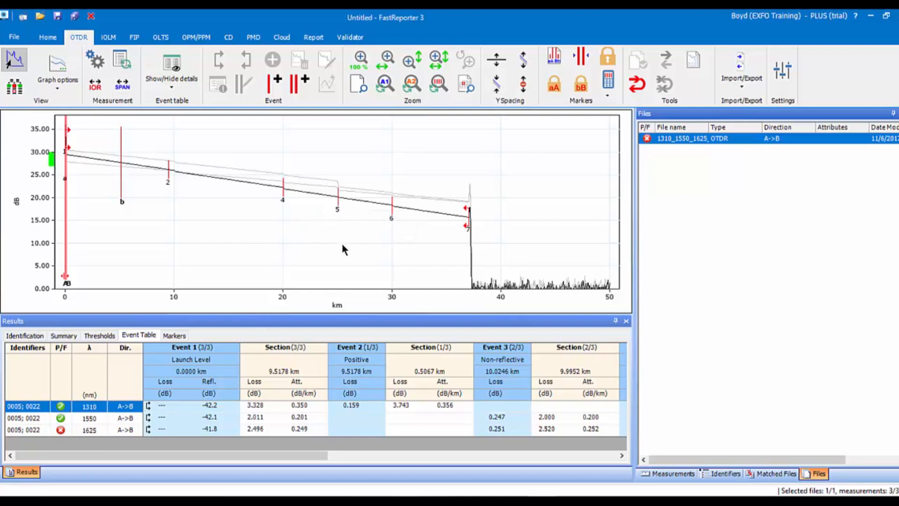
Examine the event table through Event 7 and compare the macrobend losses at Event 5 with the traces.
mouse_move(341, 189)
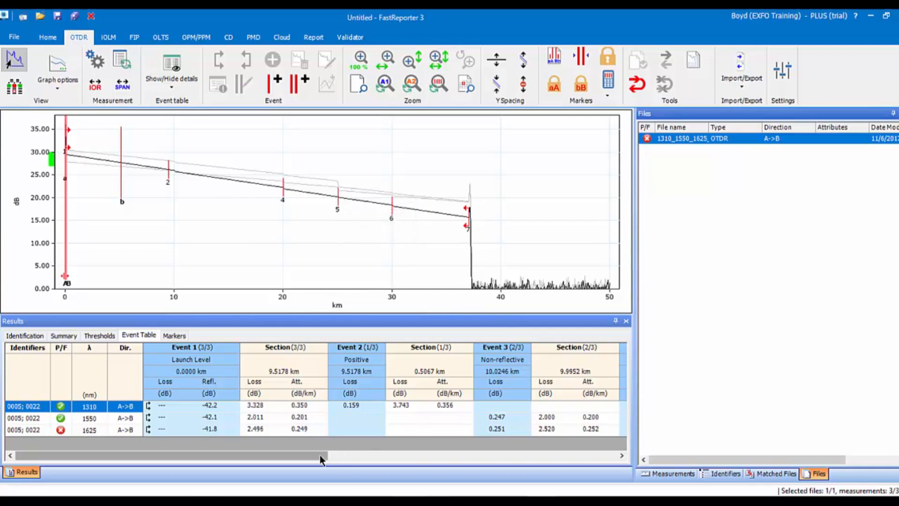
left_click_drag(321, 454, 460, 462)
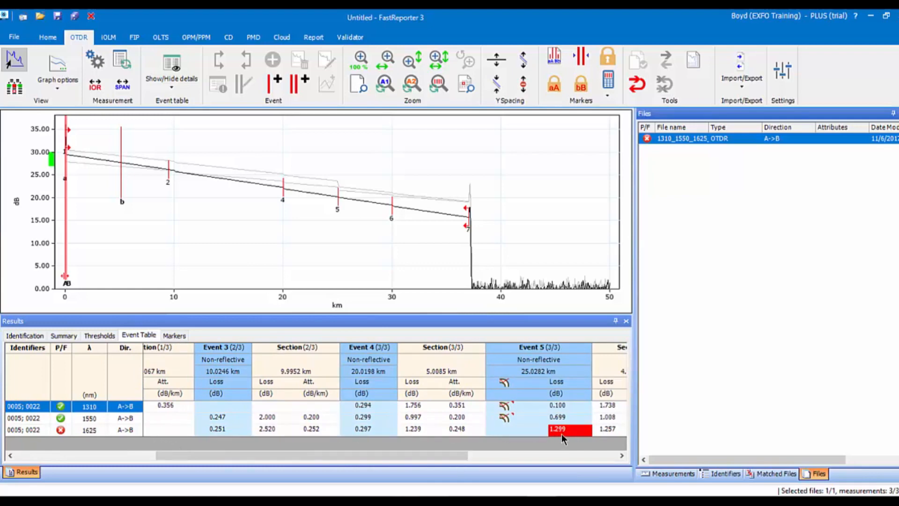
mouse_move(554, 405)
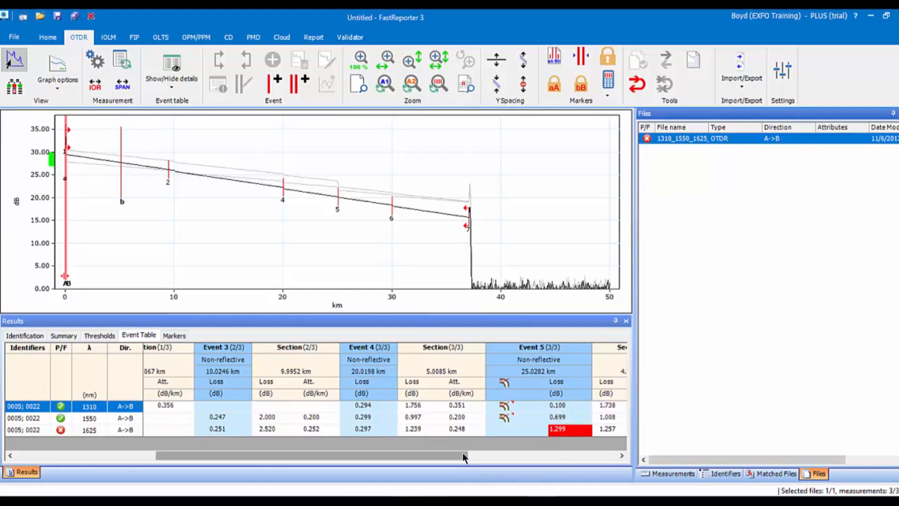
left_click_drag(462, 452, 616, 467)
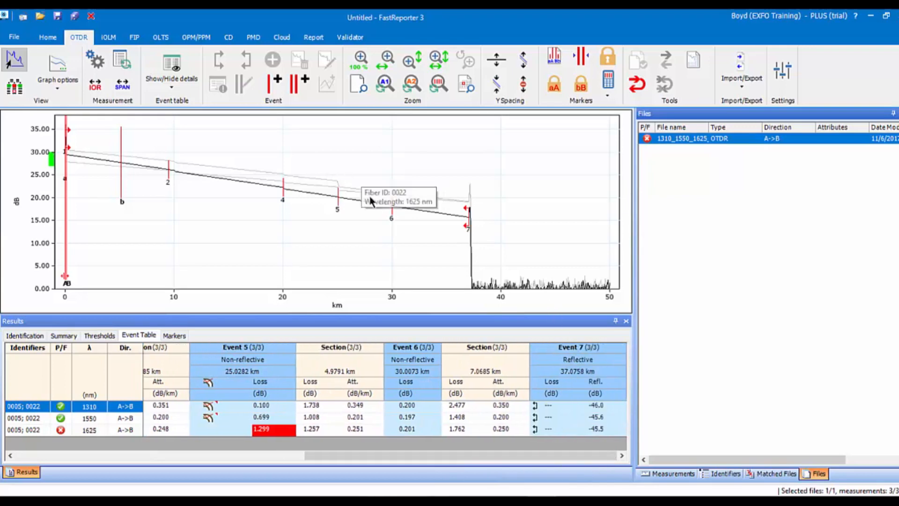
mouse_move(388, 214)
mouse_move(339, 202)
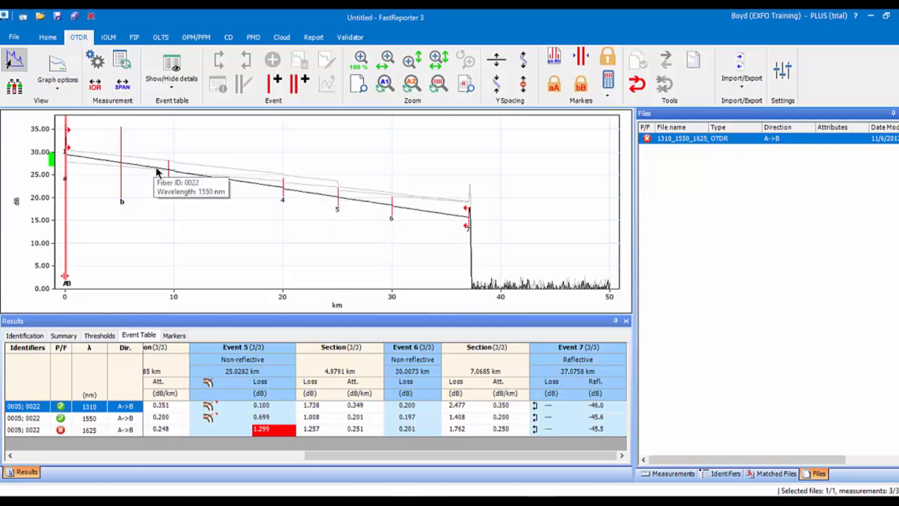
Select events 2, 4 and 7 on the OTDR trace, and view the marker positions and manual measurements.
left_click(169, 176)
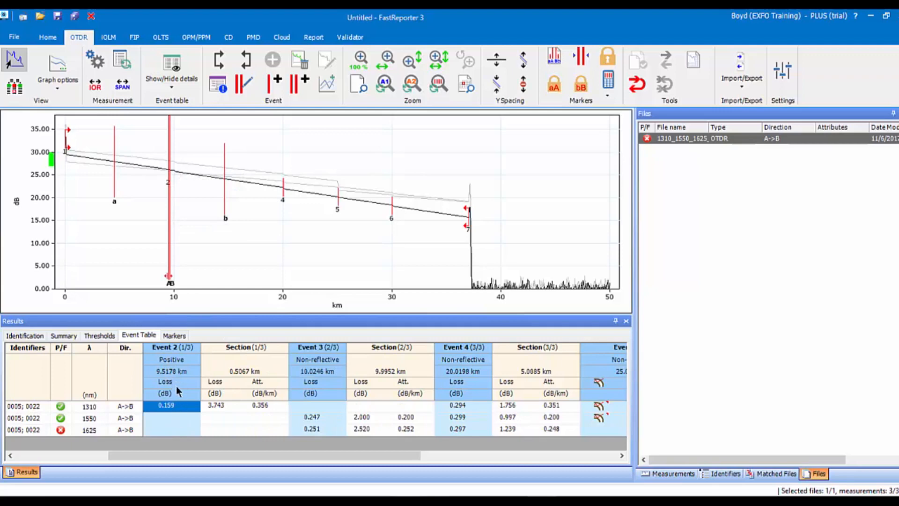
left_click(283, 193)
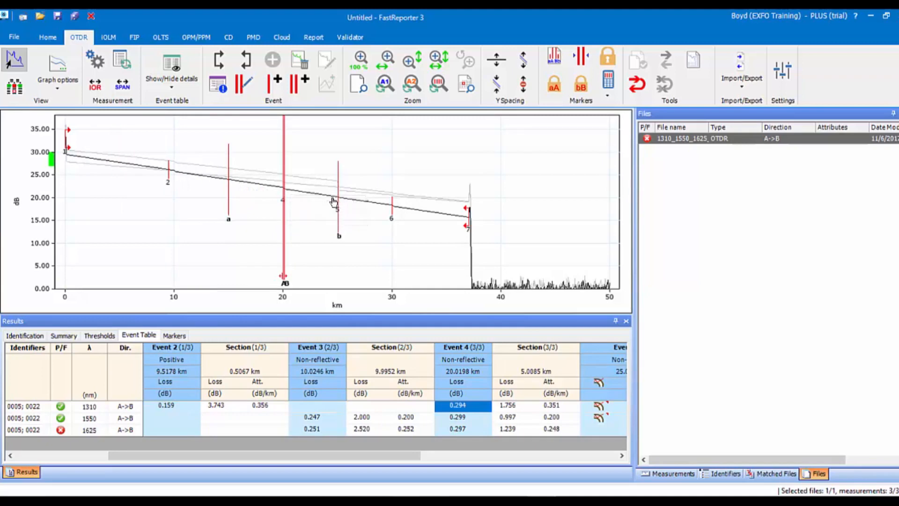
left_click(466, 219)
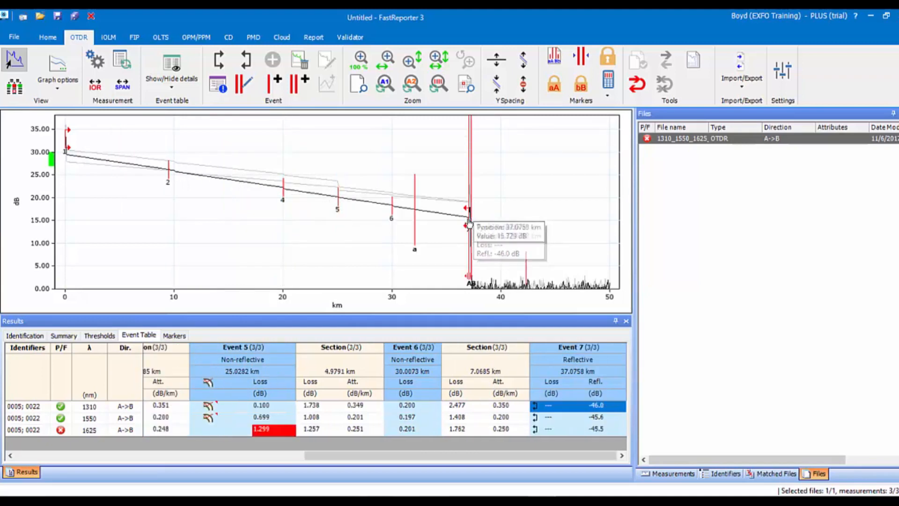
left_click(669, 185)
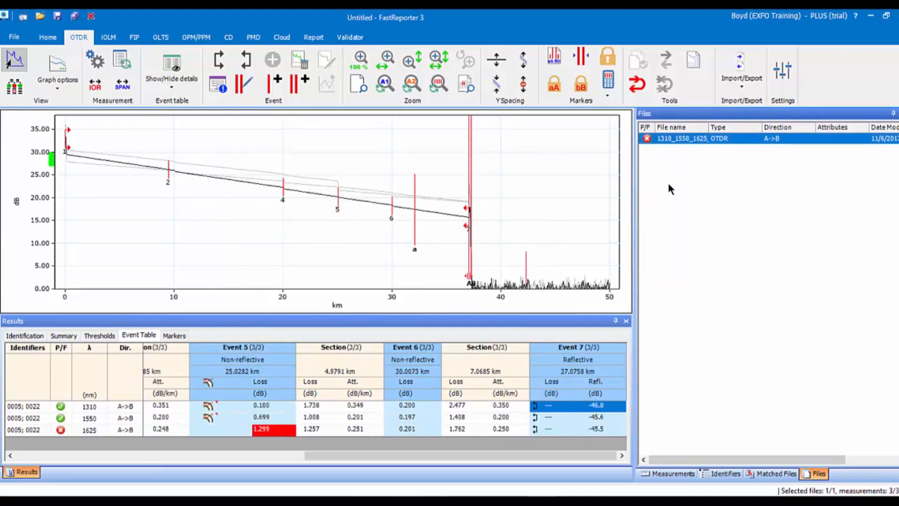
left_click(174, 335)
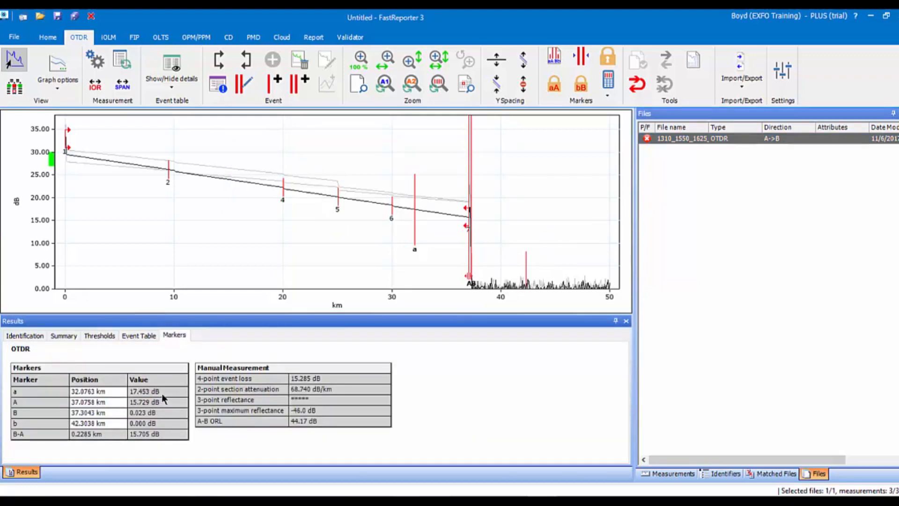
Move marker a to about 16.4 km and marker A to about 29.7 km on the OTDR trace.
left_click_drag(417, 233, 243, 240)
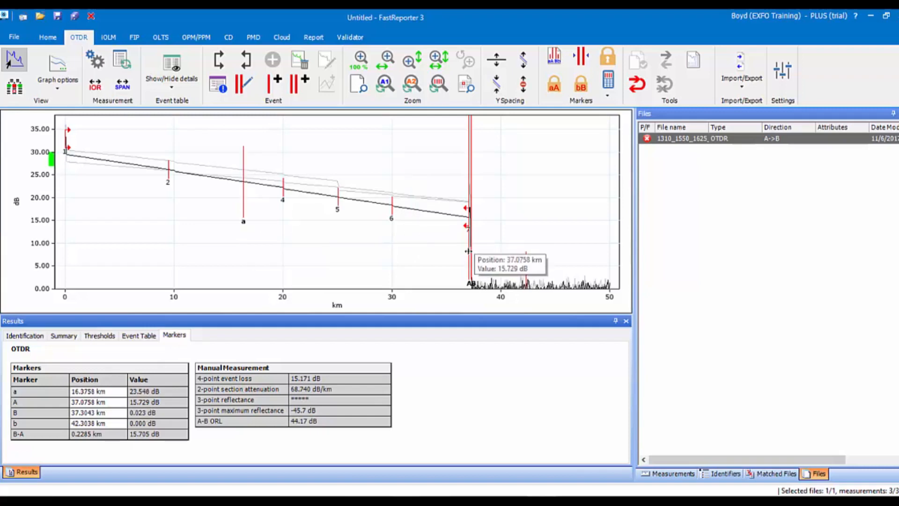
left_click_drag(470, 249, 388, 256)
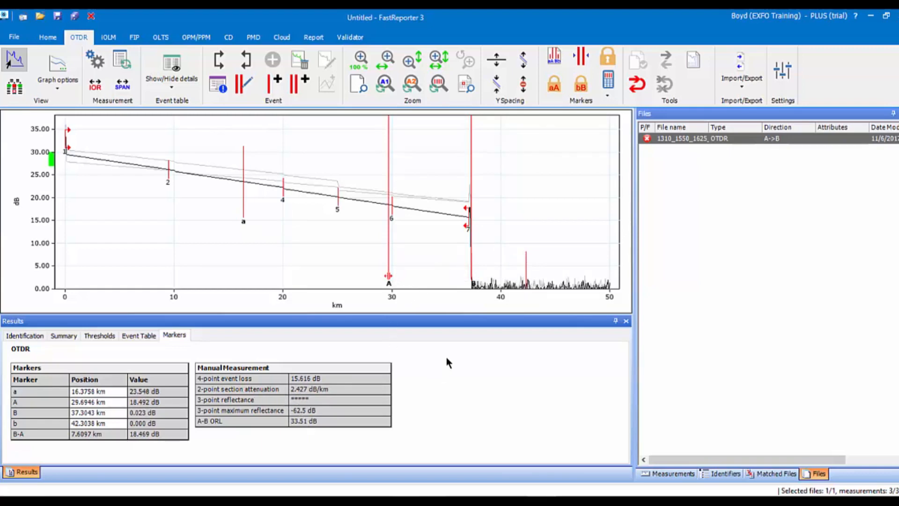
Generate a PDF report of the macrobend OTDR file with the OTDR measurement template, replacing the existing 0005; 0022.pdf.
left_click(674, 191)
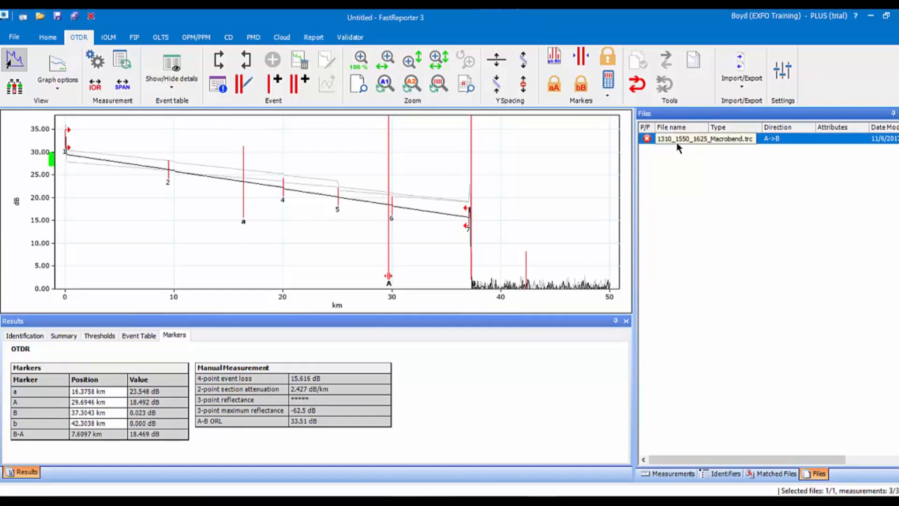
left_click(319, 38)
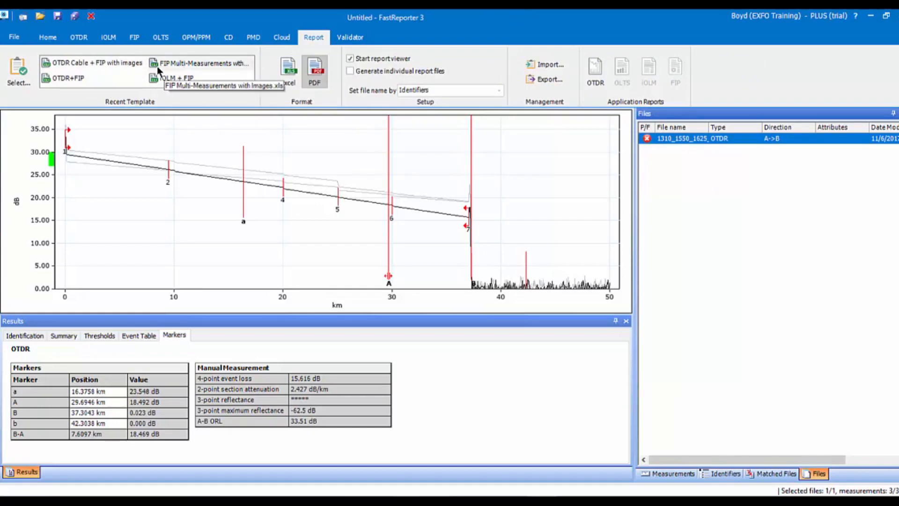
left_click(19, 72)
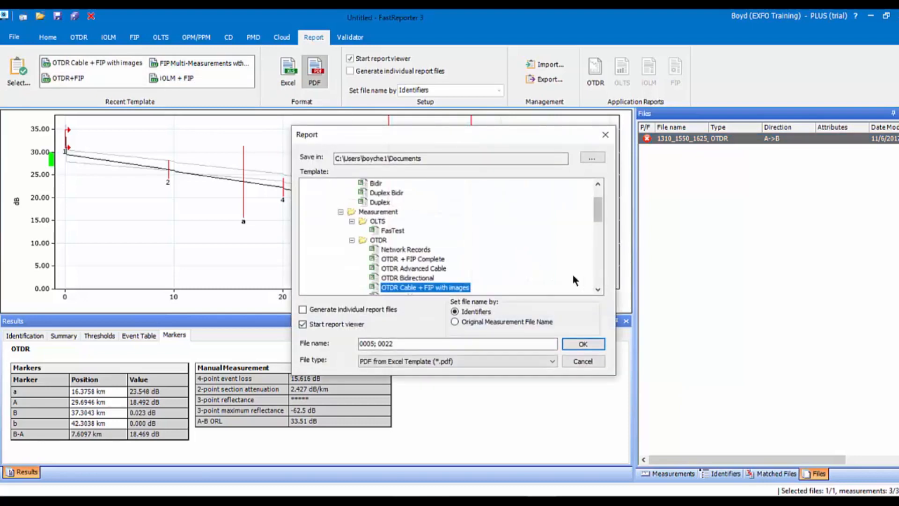
scroll(476, 255, "up", 2)
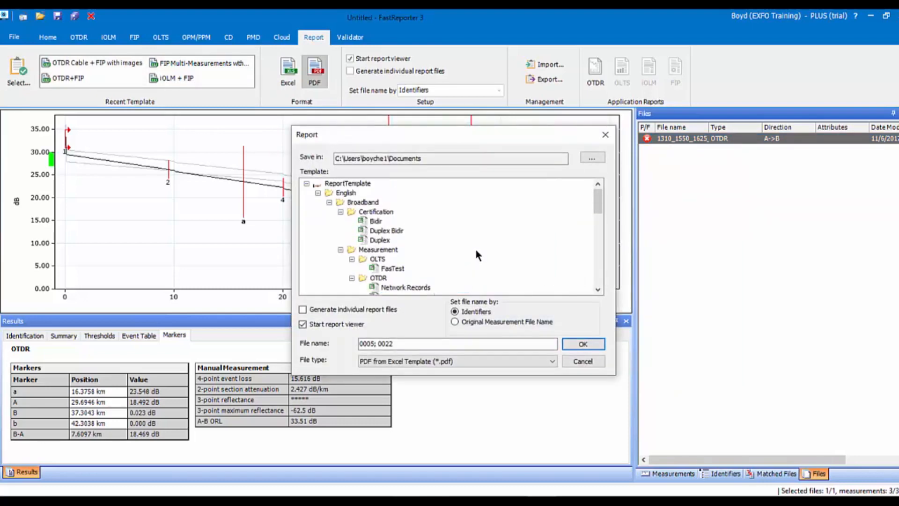
scroll(477, 252, "down", 1)
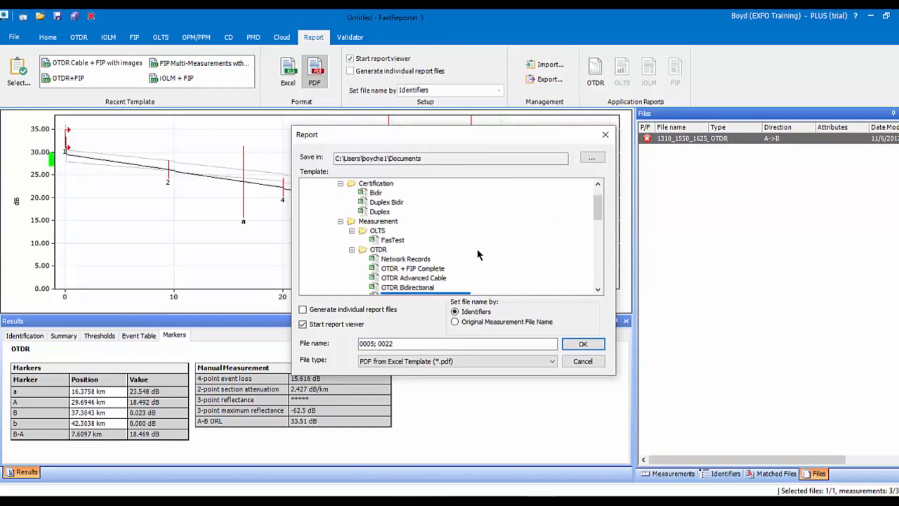
scroll(477, 255, "down", 1)
scroll(474, 253, "down", 1)
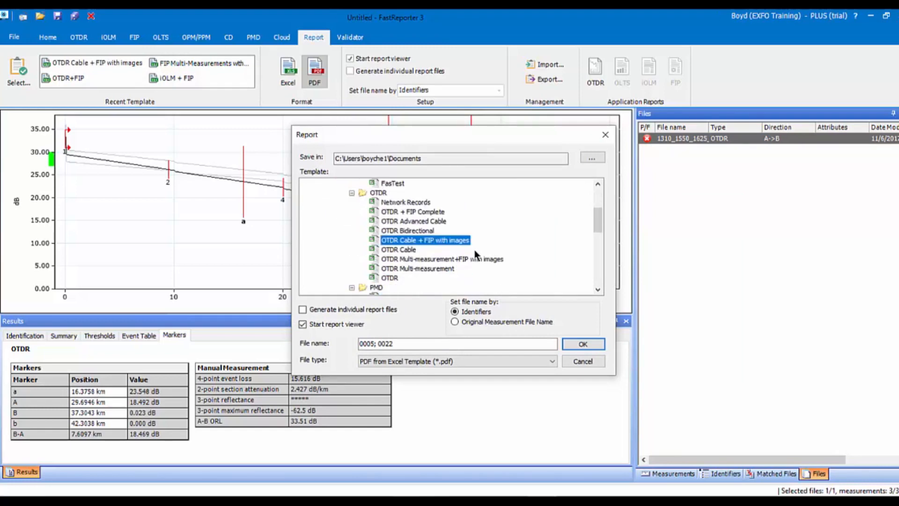
left_click(389, 278)
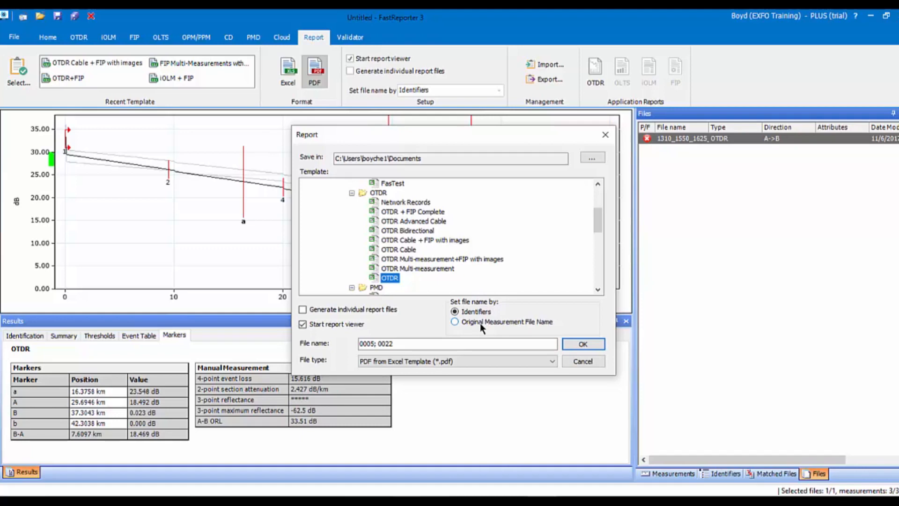
left_click(582, 345)
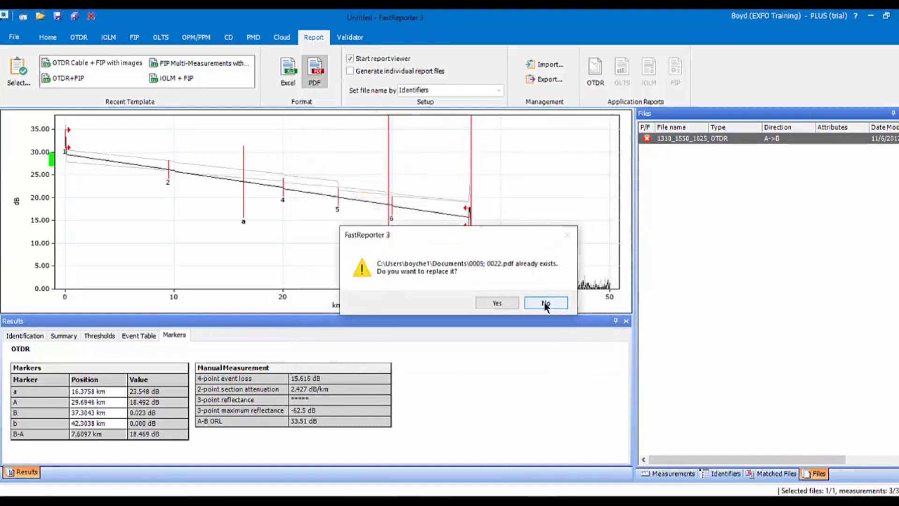
left_click(497, 302)
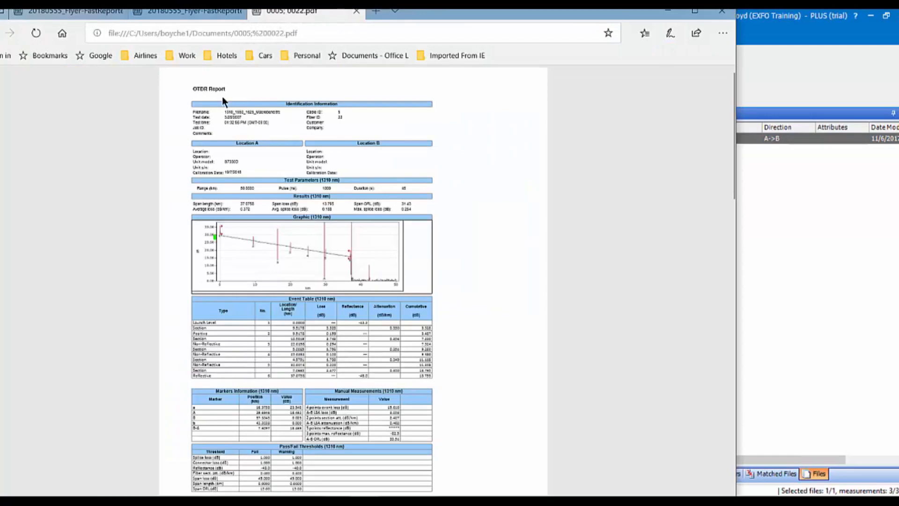
Review the PDF report's 1310, 1550 and 1625 nm pages, including event tables and thresholds, and close the viewer with all its tabs.
scroll(486, 185, "down", 2)
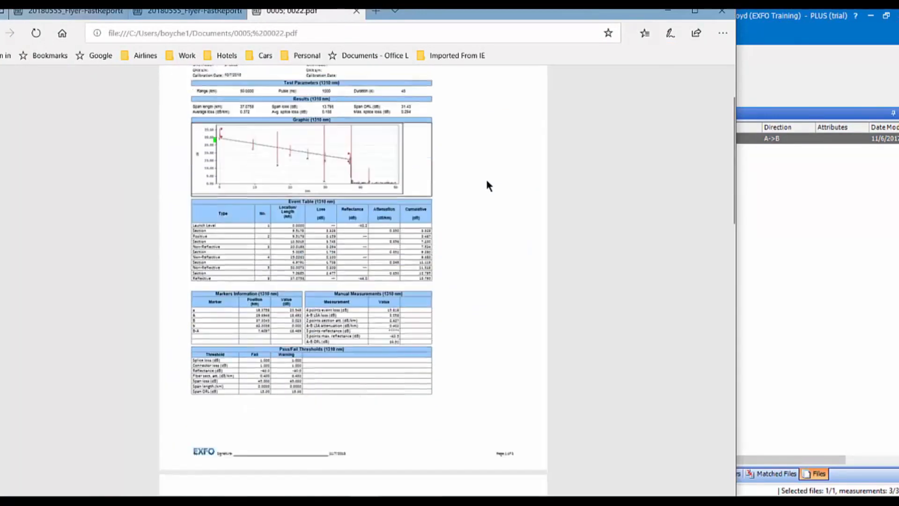
scroll(485, 184, "down", 1)
scroll(481, 175, "up", 2)
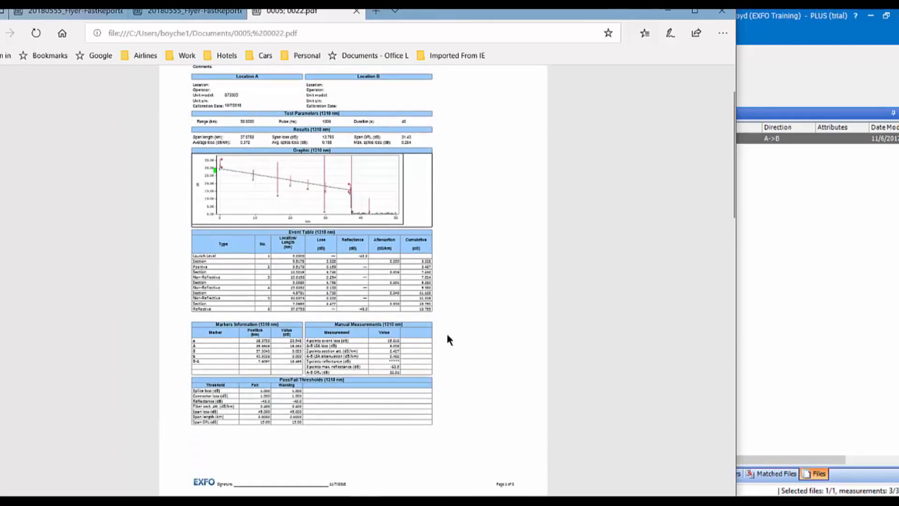
scroll(452, 328, "down", 2)
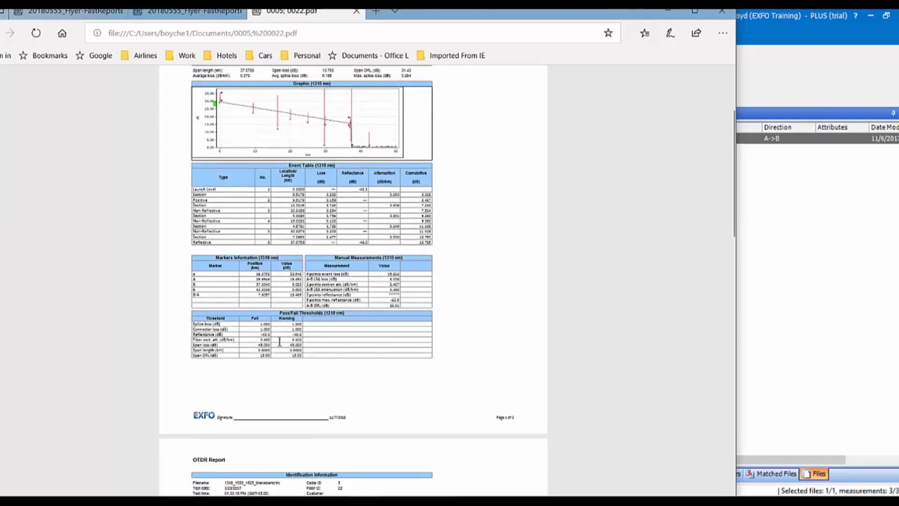
scroll(483, 290, "down", 5)
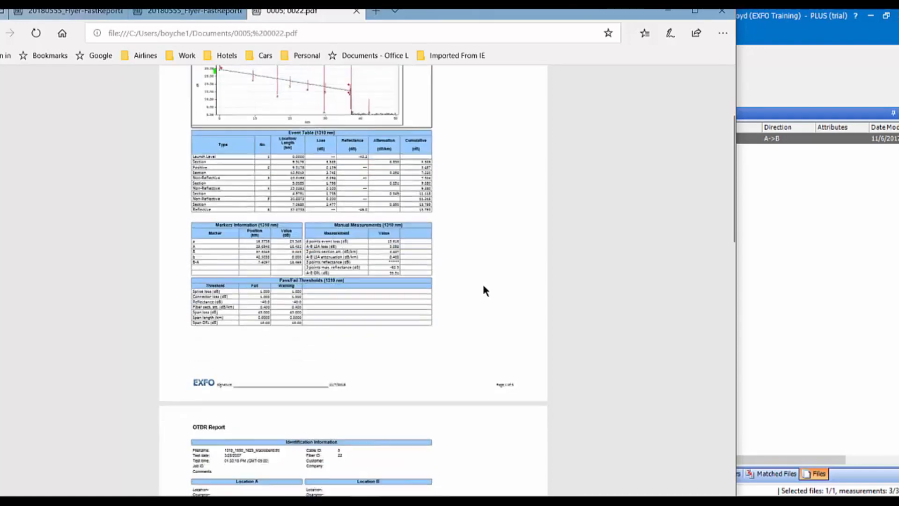
scroll(484, 284, "down", 2)
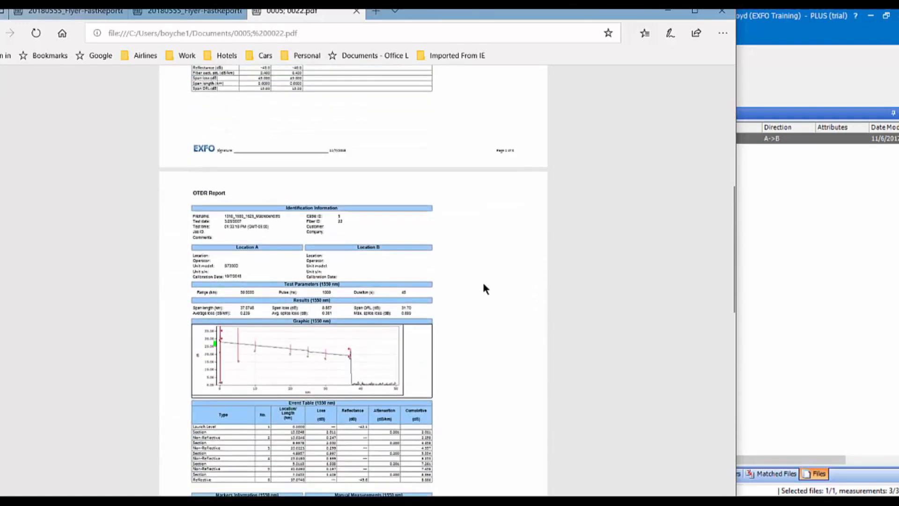
scroll(484, 288, "down", 10)
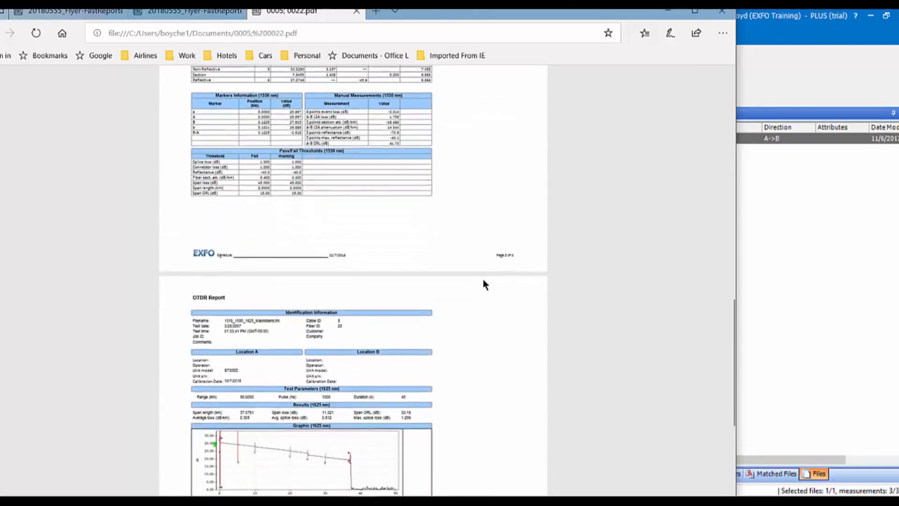
scroll(483, 284, "down", 7)
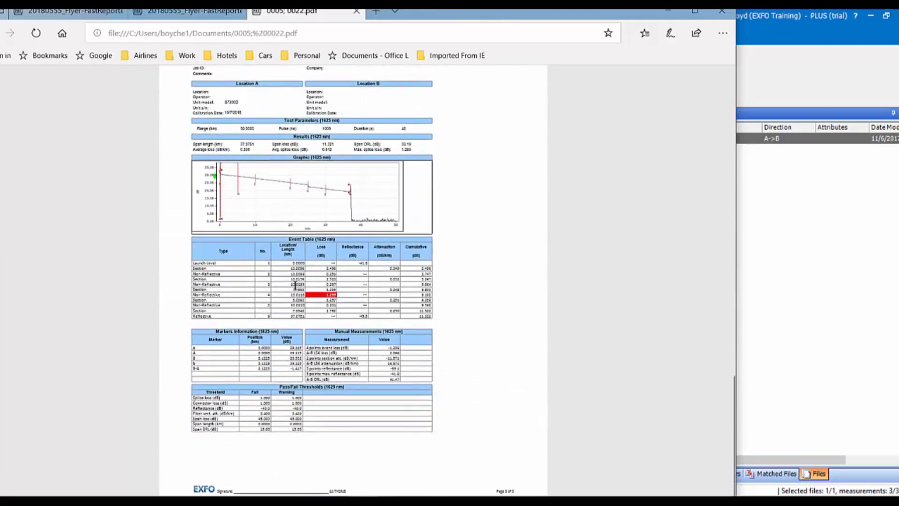
scroll(364, 231, "up", 2)
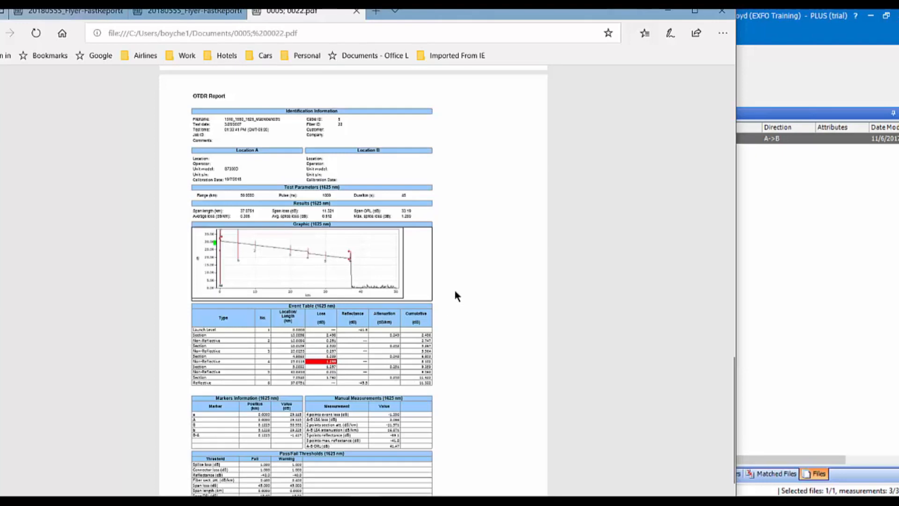
scroll(515, 293, "down", 3)
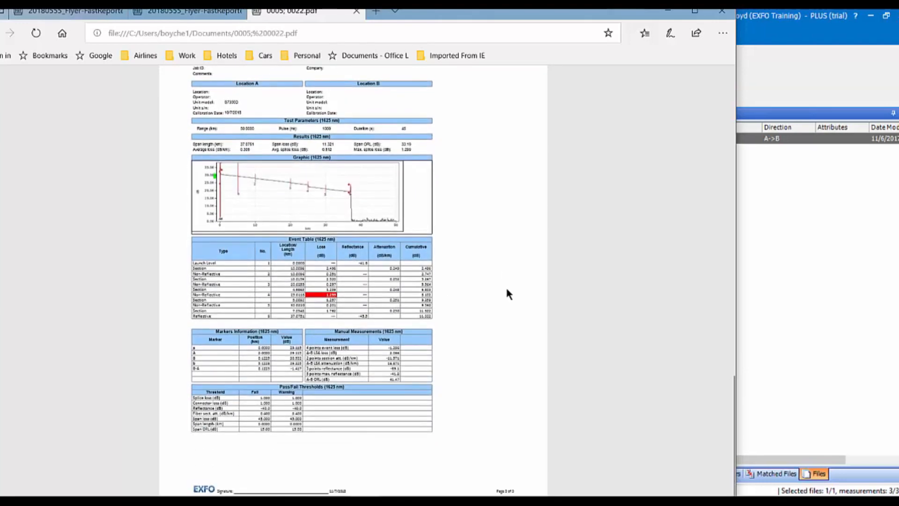
scroll(505, 294, "down", 10)
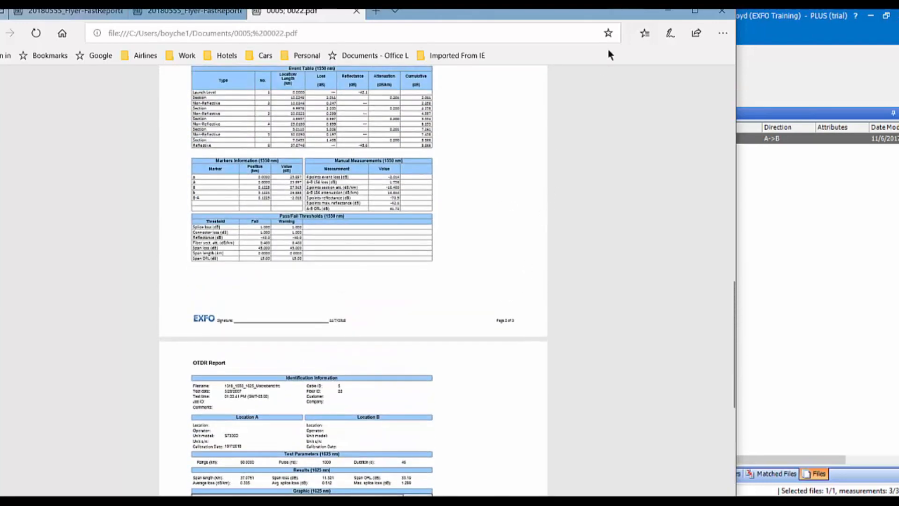
left_click(722, 14)
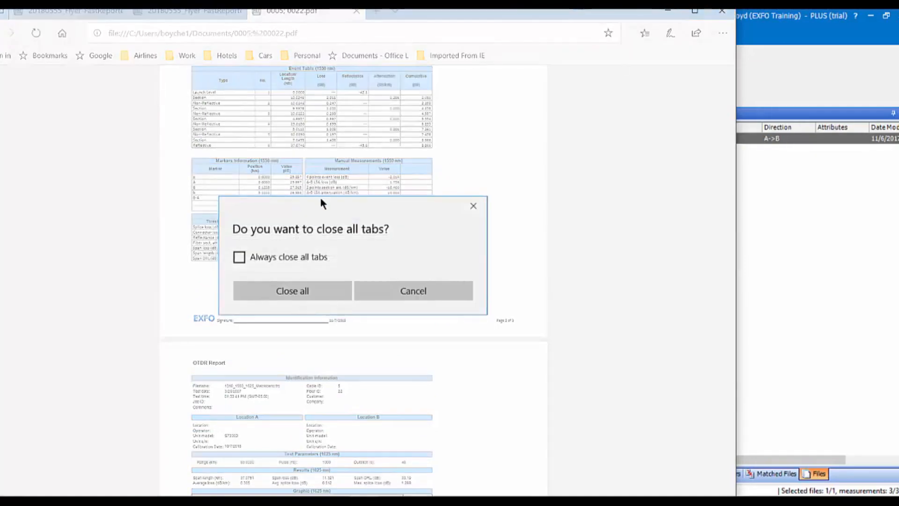
left_click(292, 291)
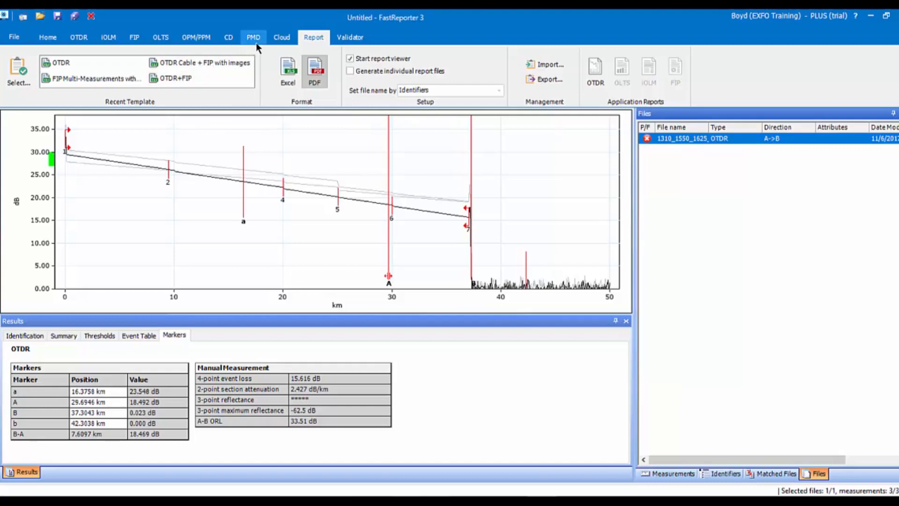
Open the sample file Single_fiber_Single_mode_Connector_Analysis_PASS_defects_1.cmax from the FIP Single-Fiber Connectors folder.
left_click(25, 45)
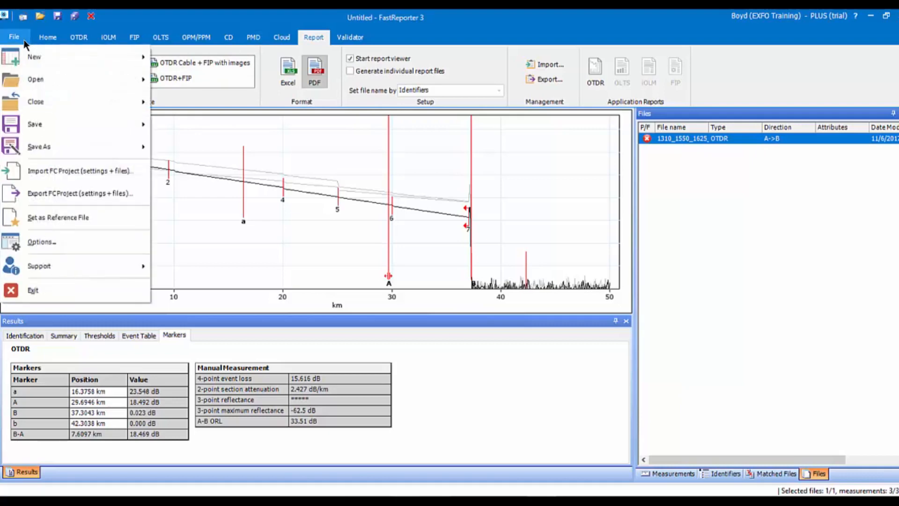
mouse_move(43, 80)
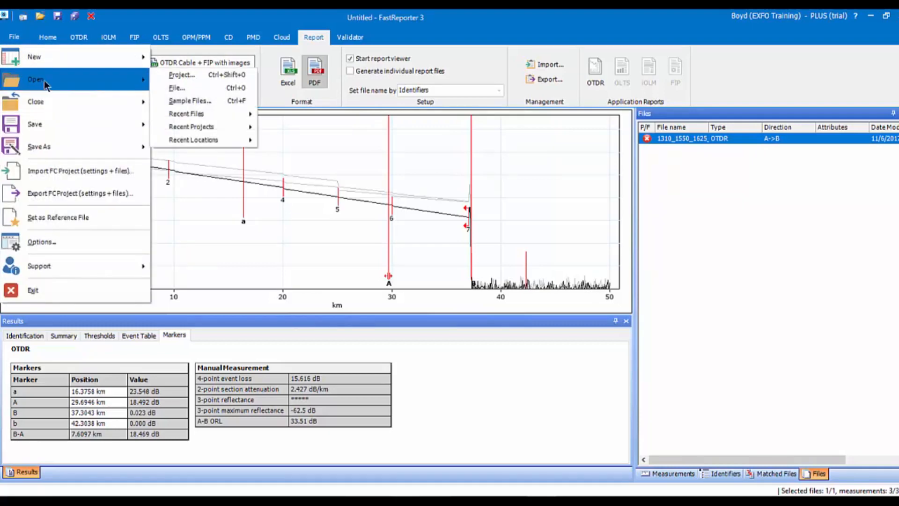
left_click(210, 100)
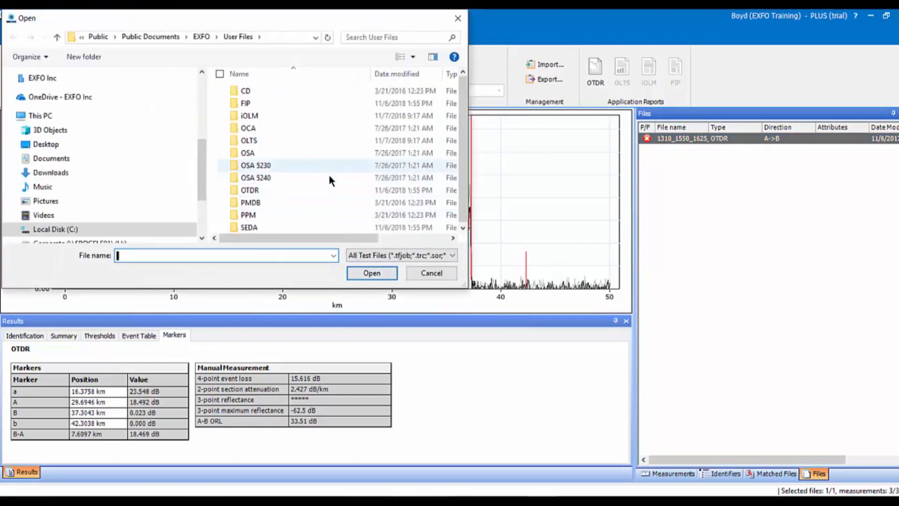
left_click(271, 99)
double_click(272, 102)
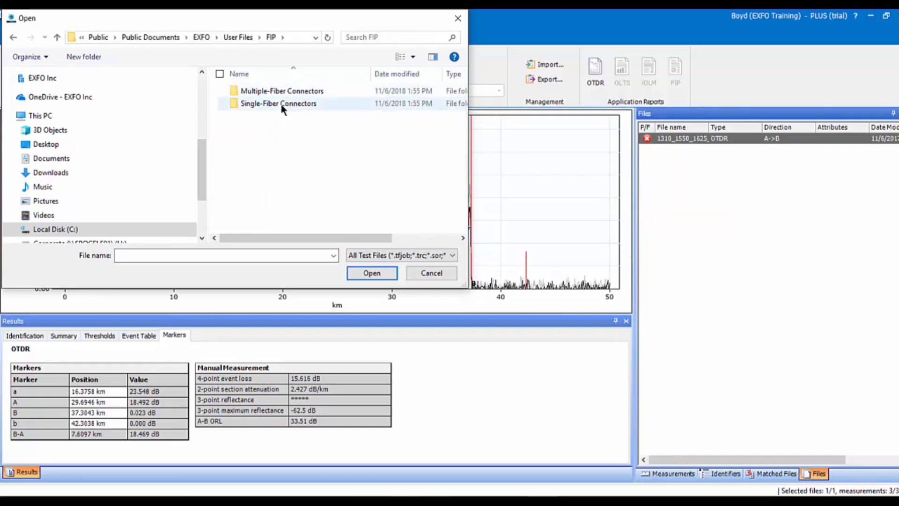
left_click(253, 110)
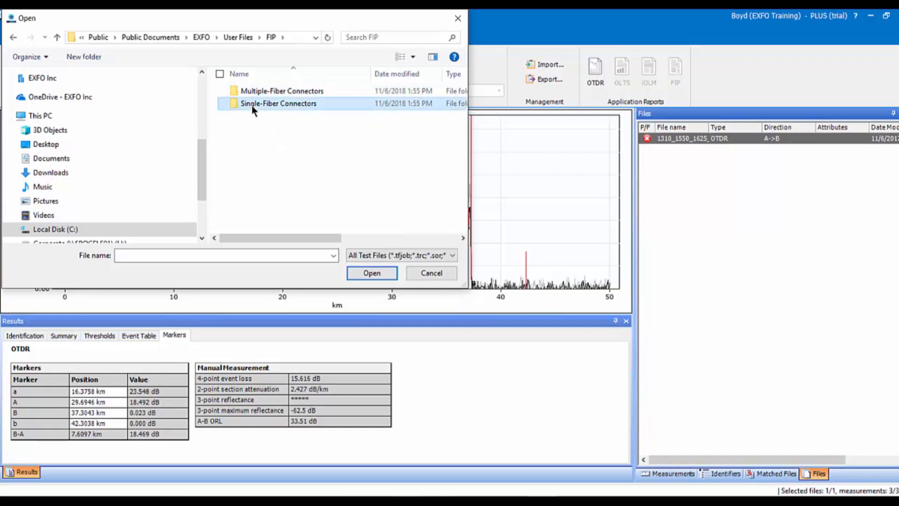
double_click(253, 106)
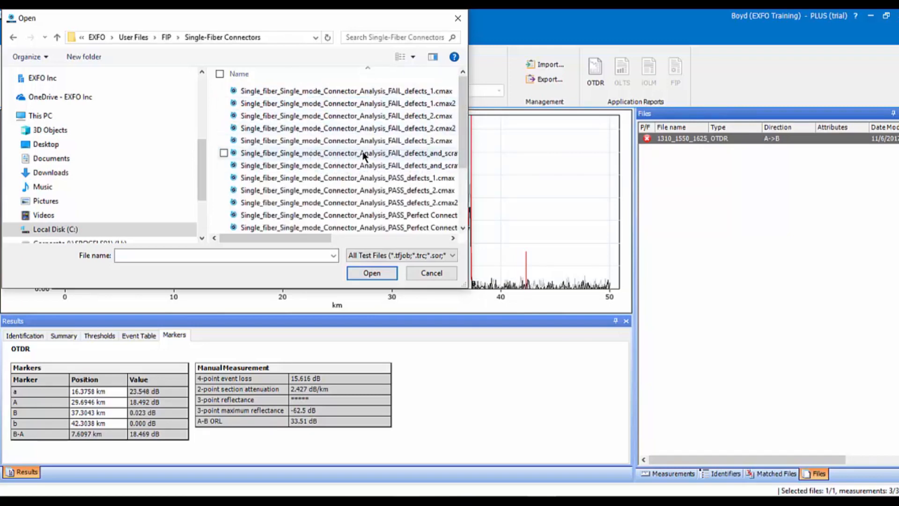
left_click(355, 180)
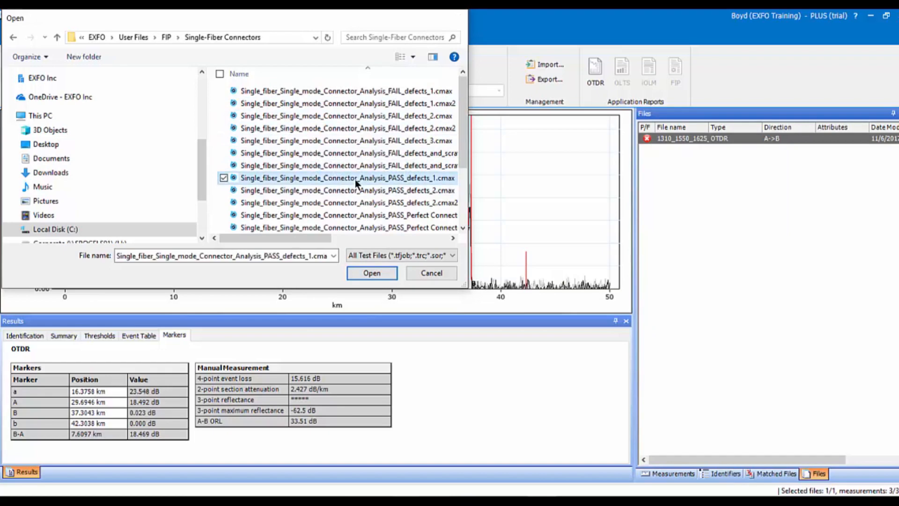
double_click(355, 178)
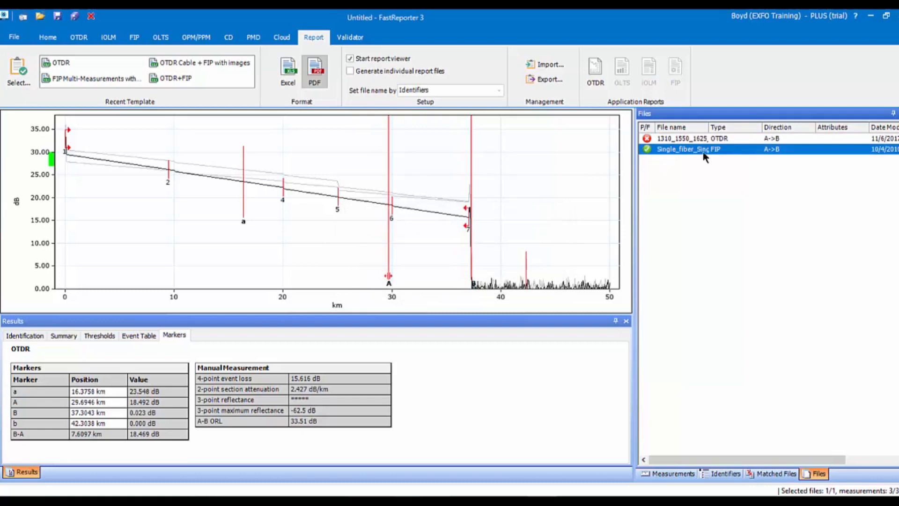
View the FIP file's connector images and the OTDR file's trace, and select identifiers 0005; 0022 in the matched files list.
left_click(700, 150)
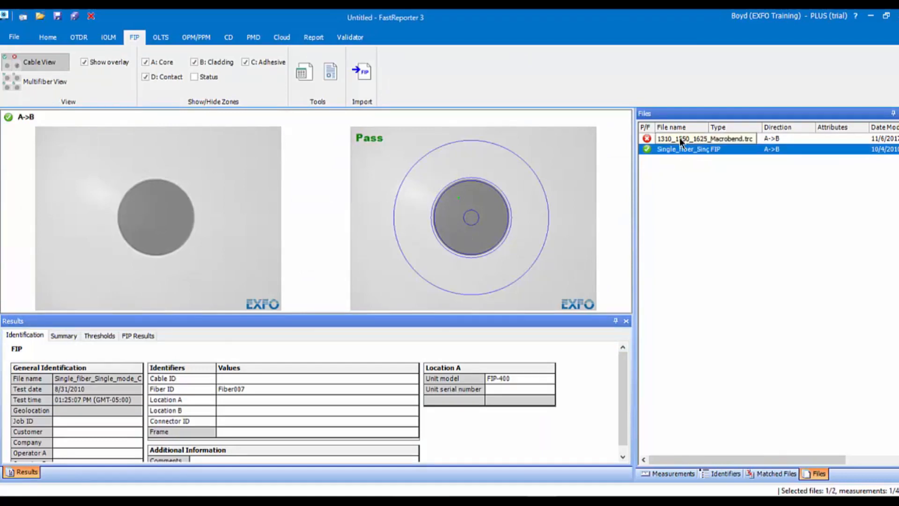
left_click(680, 139)
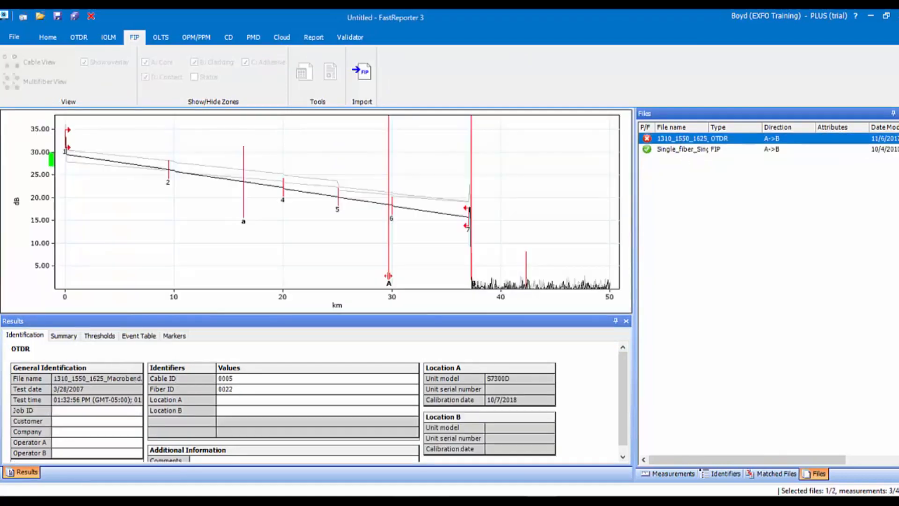
left_click(755, 473)
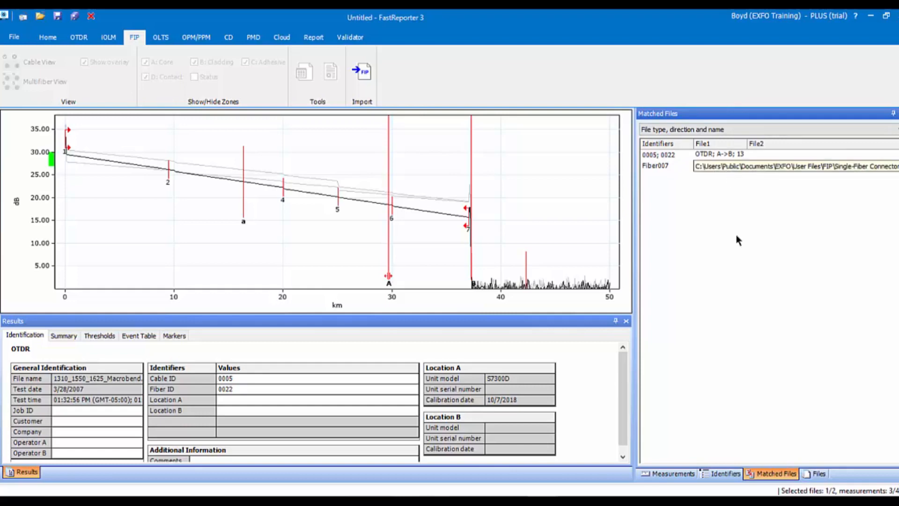
left_click(658, 155)
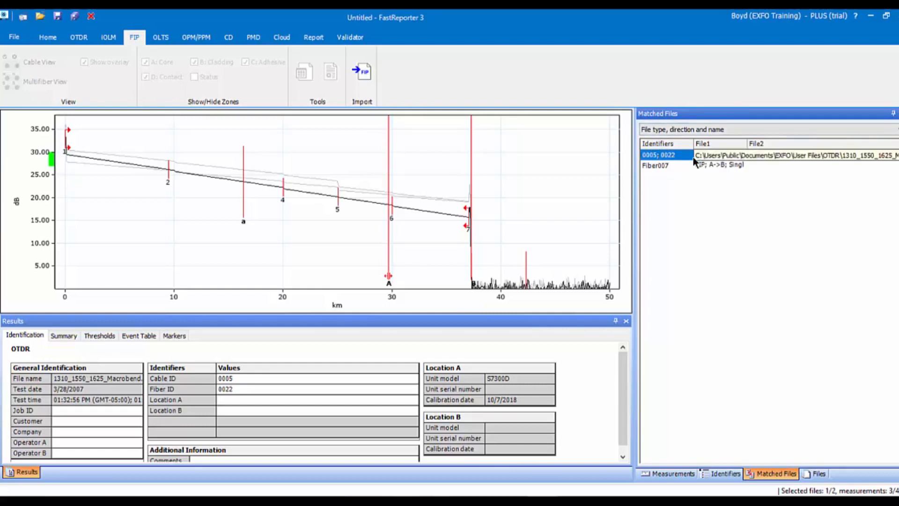
Set the Fiber ID of the FIP connector file to 1 in its identification values.
left_click(805, 470)
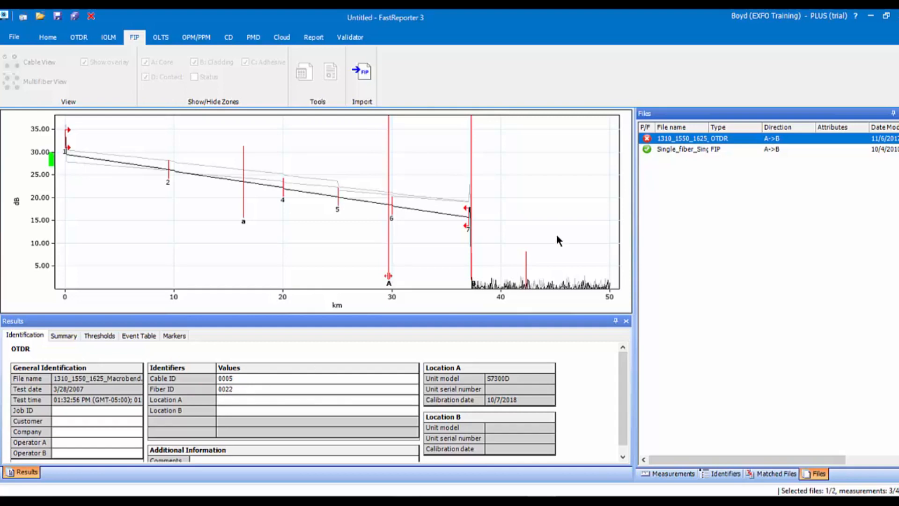
left_click(685, 155)
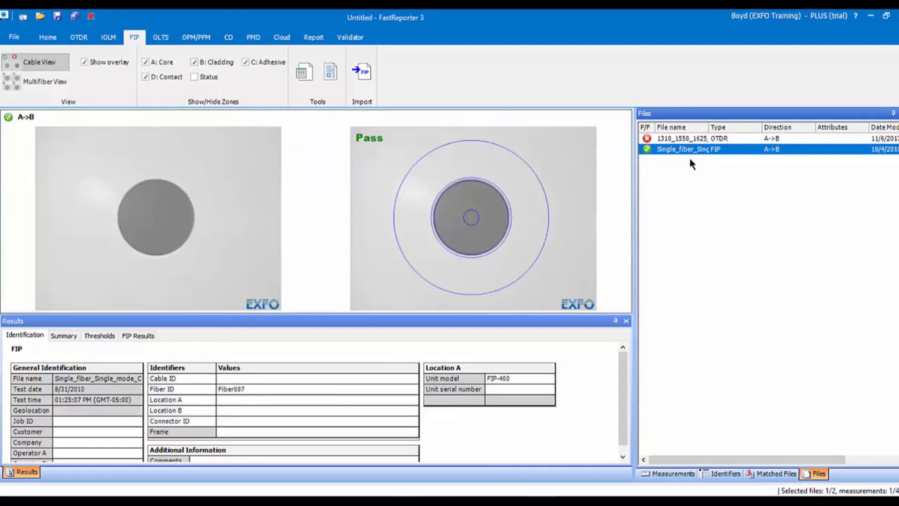
left_click(248, 388)
left_click(249, 387)
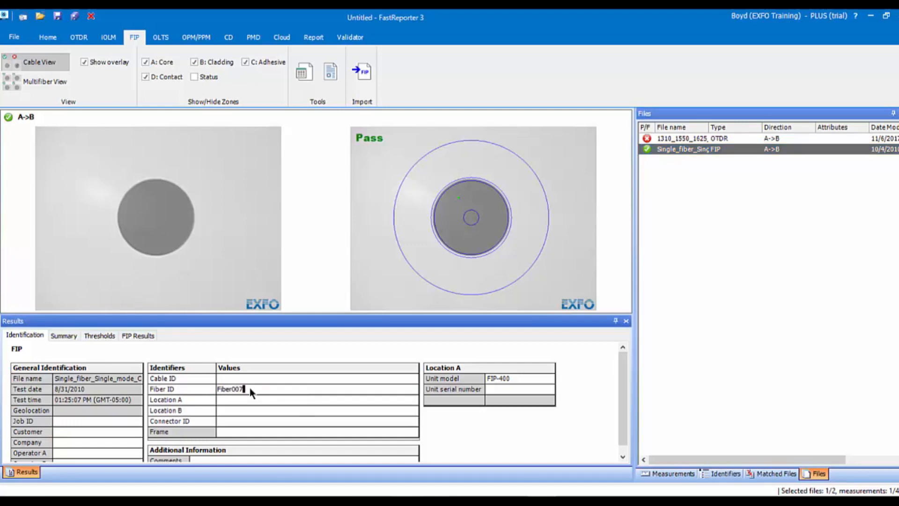
key("BackSpace")
key("BackSpace")
key("BackSpace")
key("BackSpace")
key("BackSpace")
key("BackSpace")
key("BackSpace")
key("BackSpace")
type("1")
left_click(731, 94)
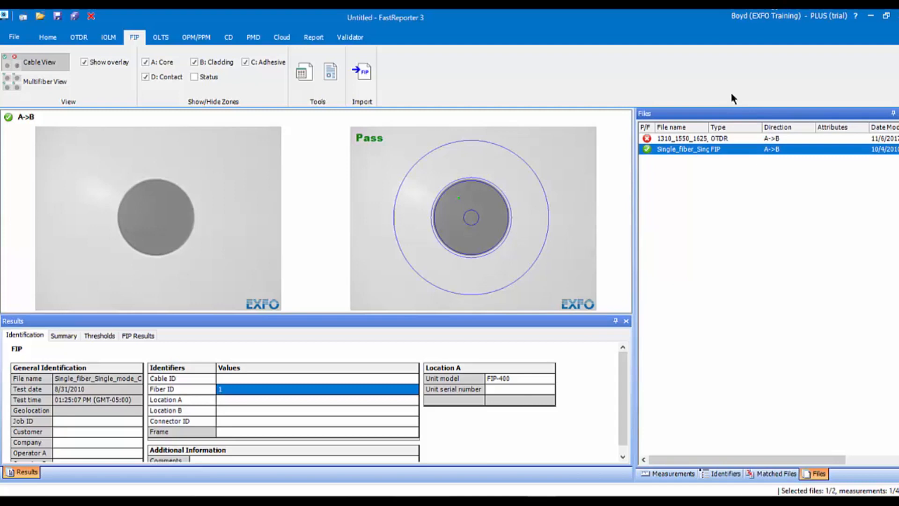
Clear the Cable ID of the OTDR macrobend file and set its Fiber ID to 1.
left_click(720, 139)
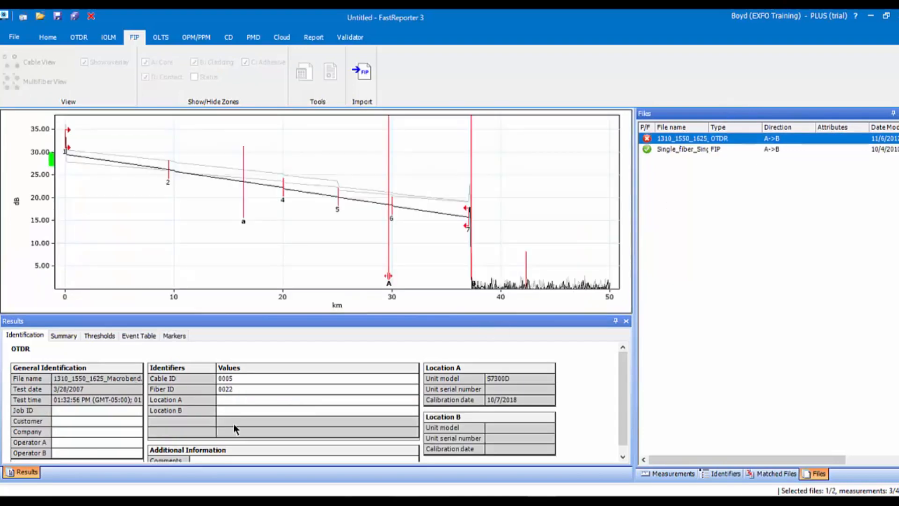
left_click(248, 378)
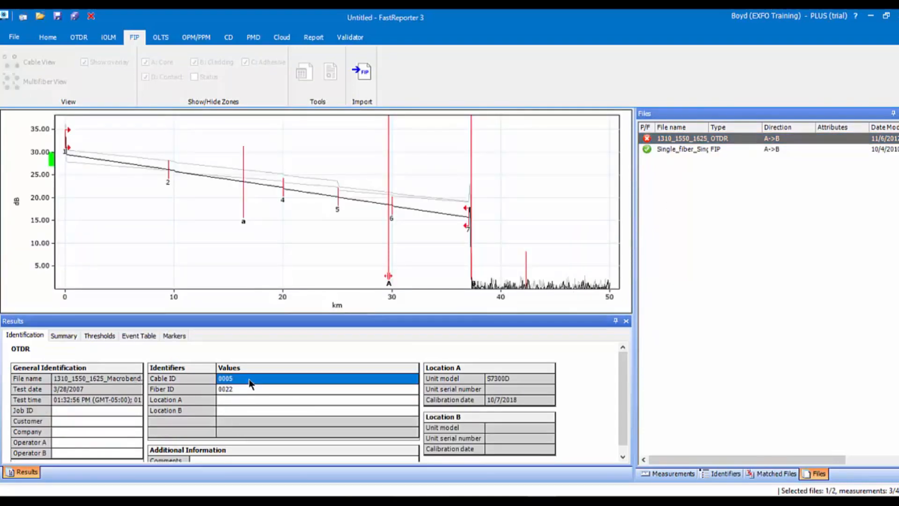
left_click(248, 378)
key("BackSpace")
key("BackSpace")
key("BackSpace")
key("BackSpace")
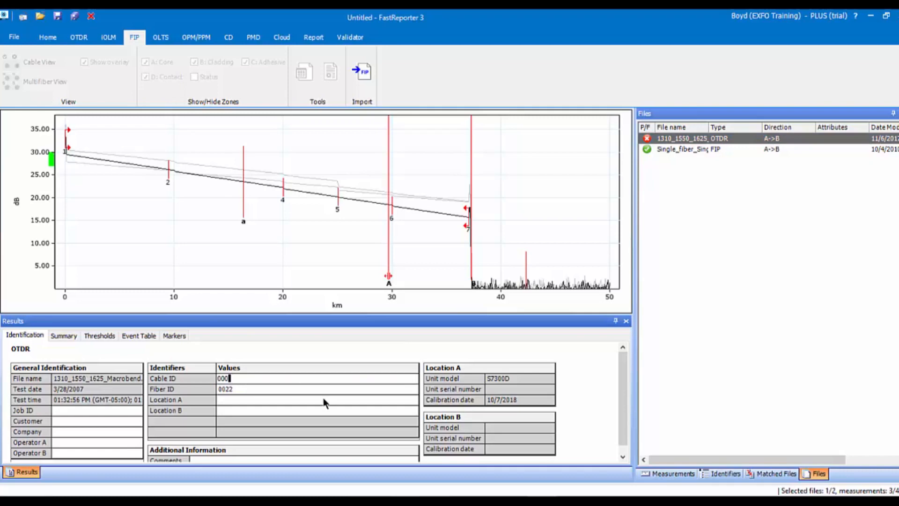
key("Return")
left_click(254, 392)
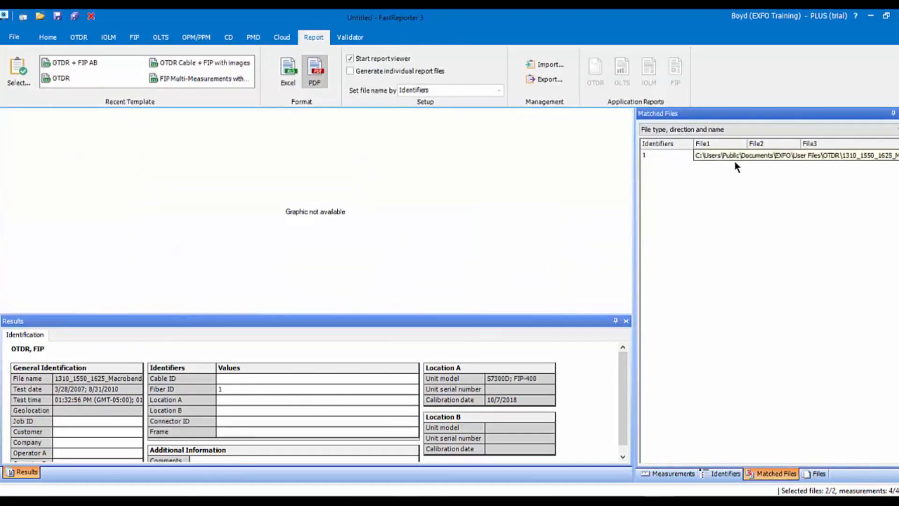
Generate a PDF report of both matched files with the OTDR + Loss (AB-BA) + FIP (AB-BA) template, named Training Test.
left_click(817, 473)
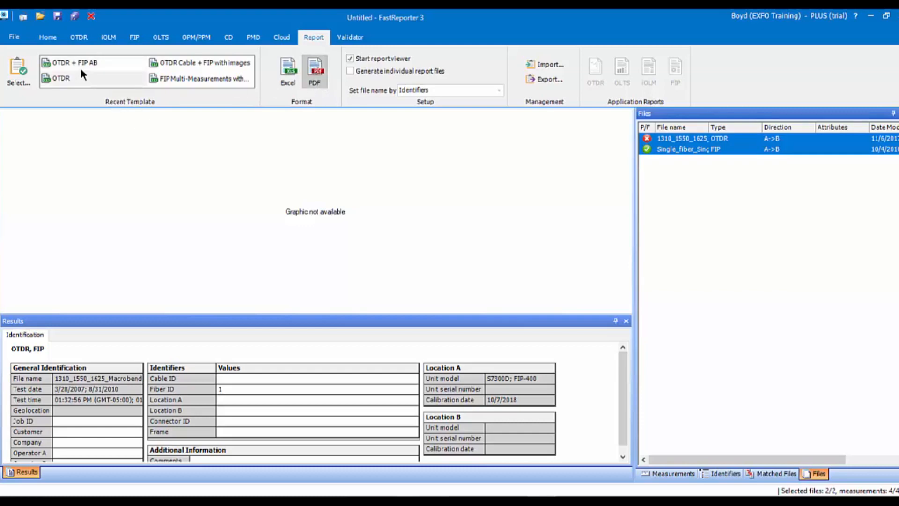
left_click(17, 66)
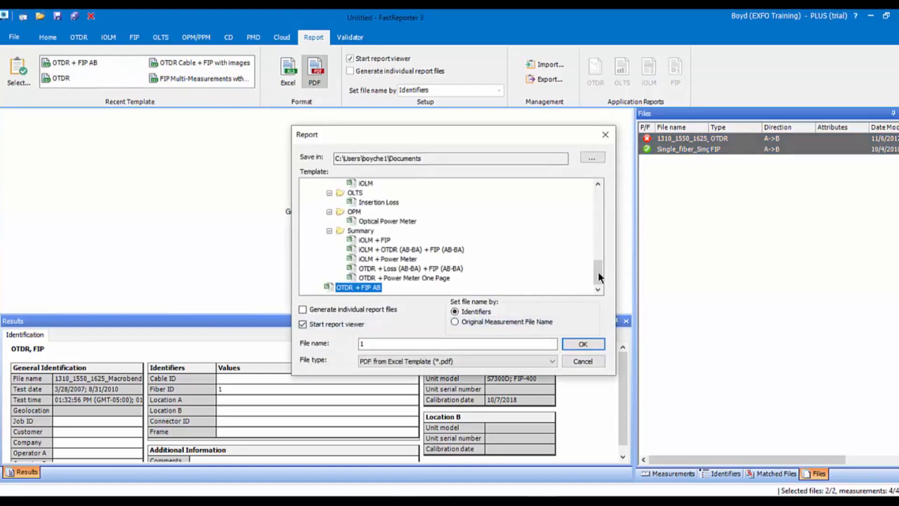
mouse_move(598, 273)
left_mouse_down()
mouse_move(588, 196)
mouse_move(603, 289)
left_mouse_up()
left_click(412, 343)
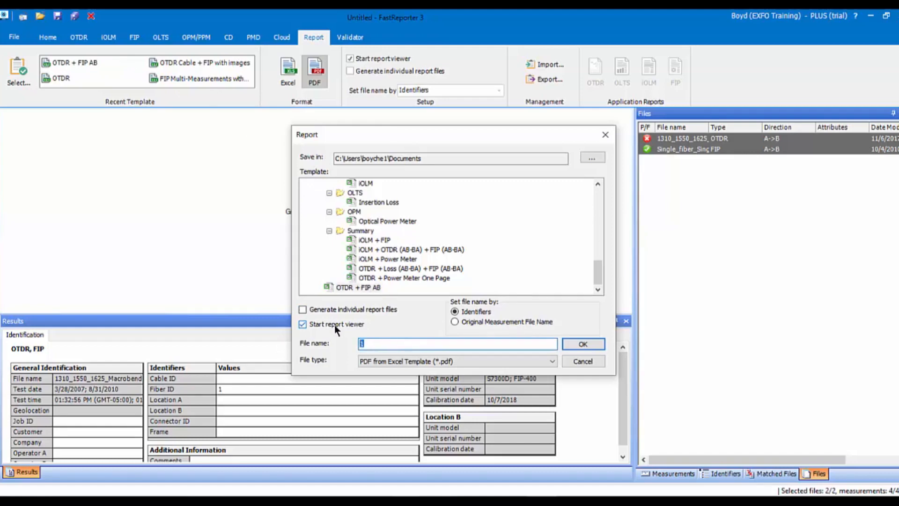
type("Training Test")
left_click(578, 344)
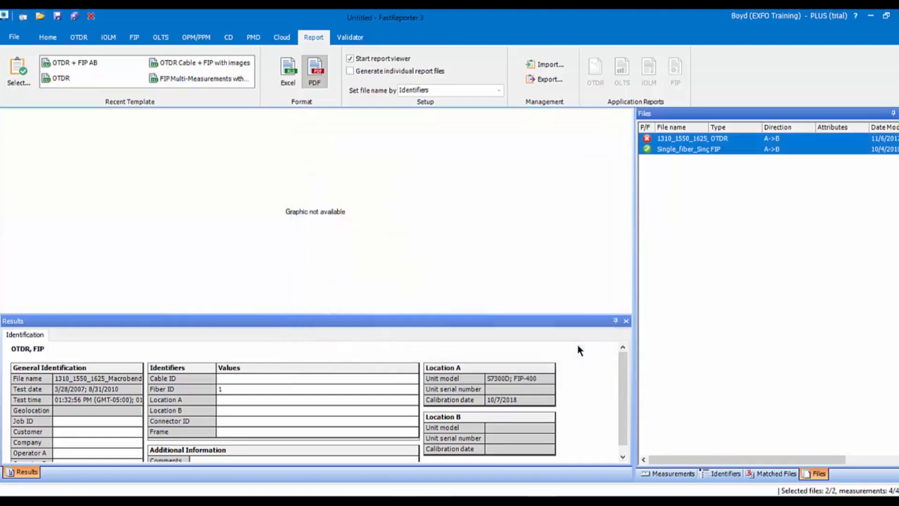
left_click(510, 300)
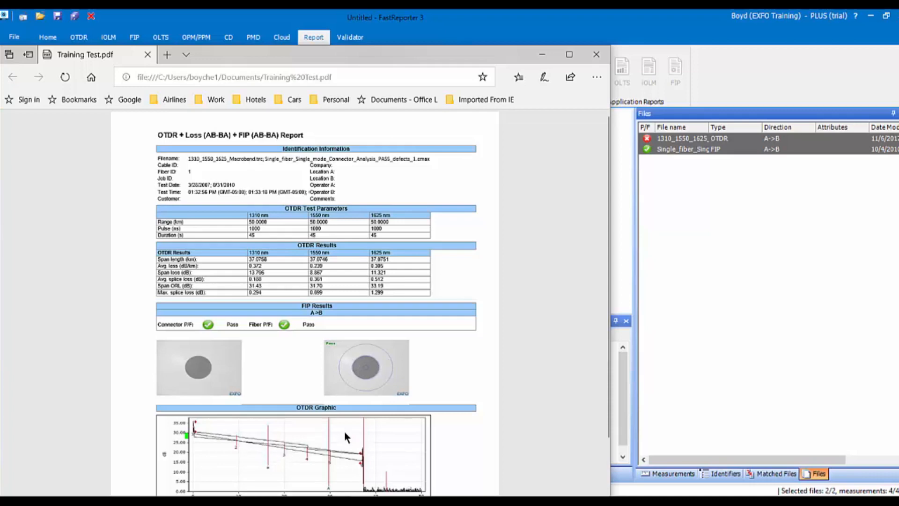
Review the Training Test report's FIP images, OTDR graphic and event table, and close the viewer.
scroll(341, 426, "down", 2)
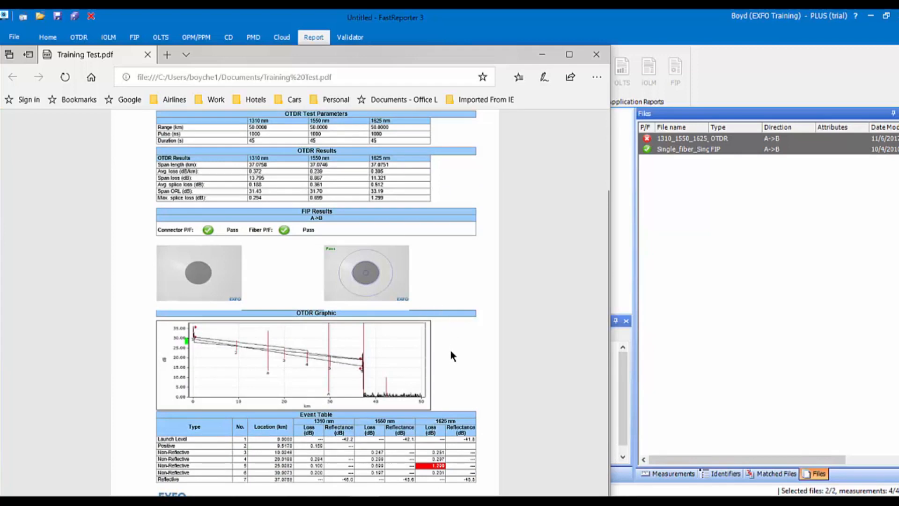
mouse_move(448, 354)
left_click(597, 54)
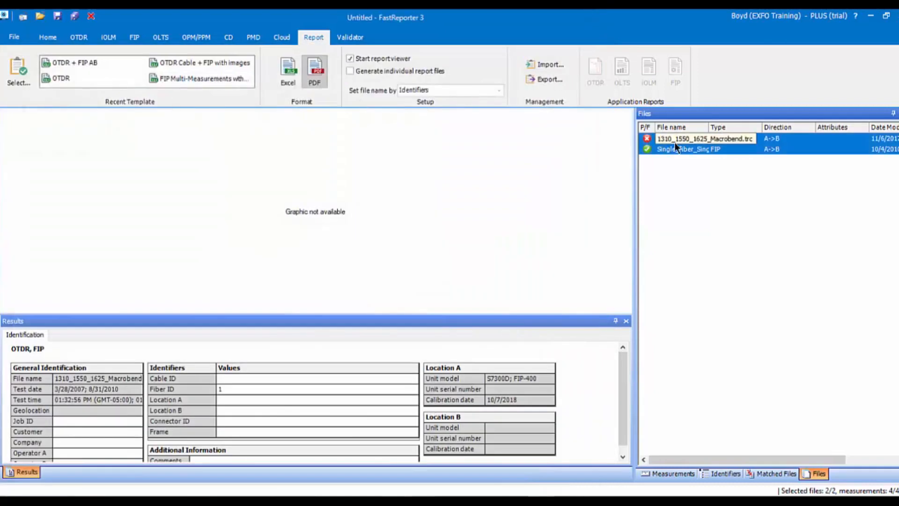
Remove both the OTDR and FIP files from the project without saving their modifications.
left_click(673, 138)
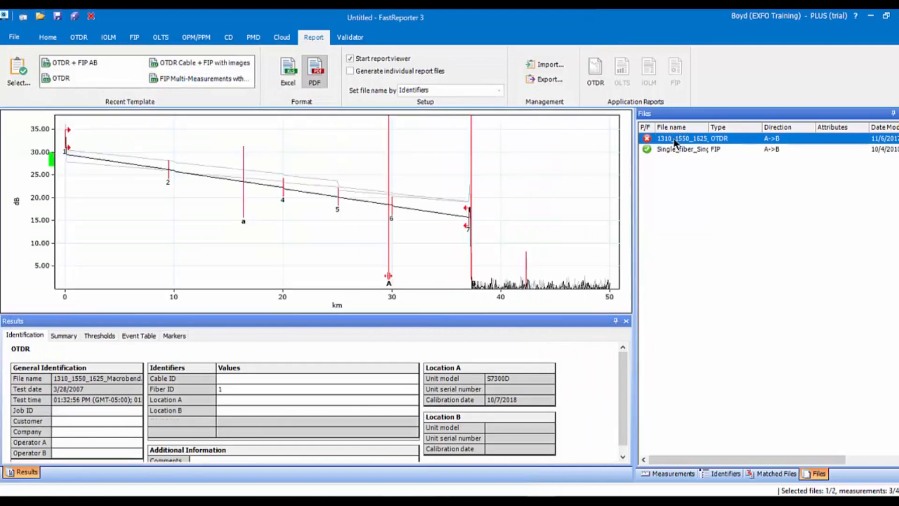
left_click(680, 150, "ctrl")
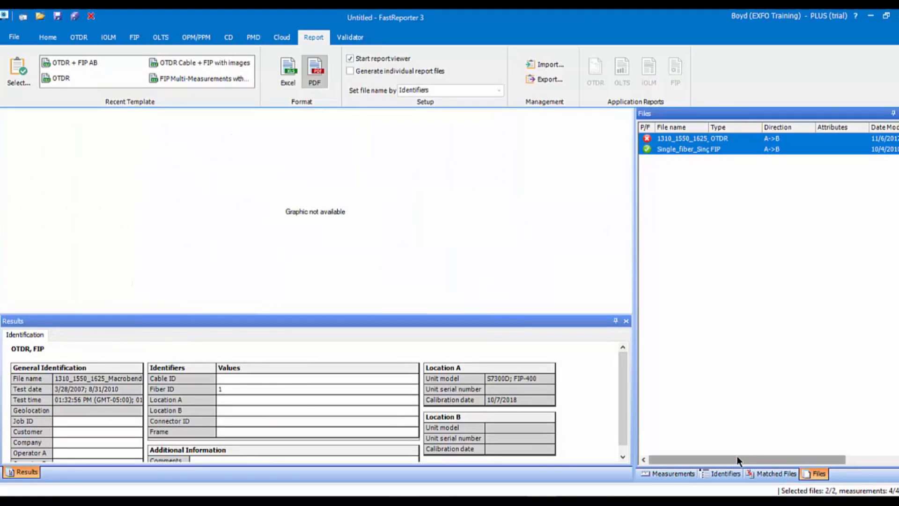
right_click(679, 137)
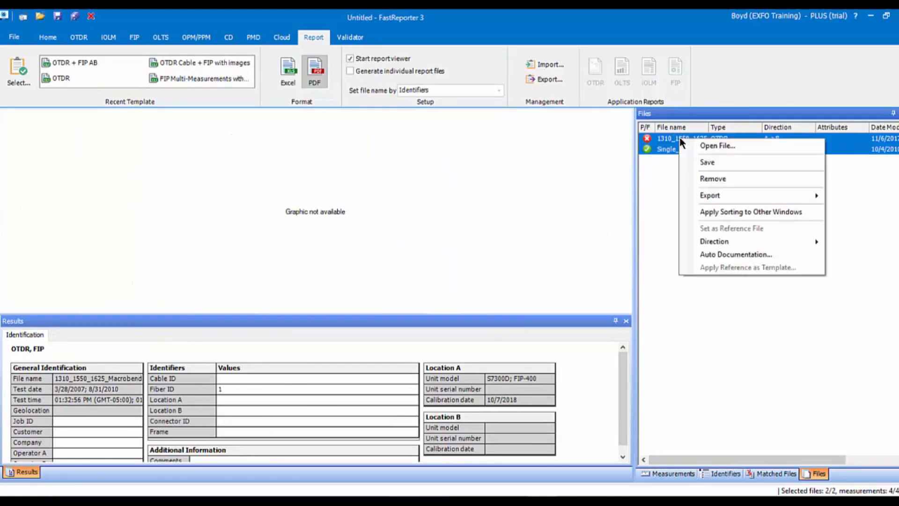
left_click(708, 182)
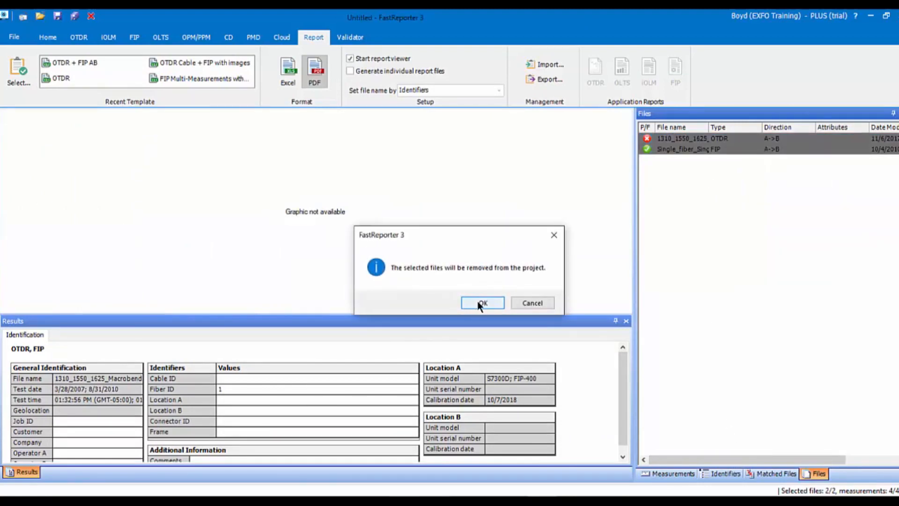
left_click(478, 302)
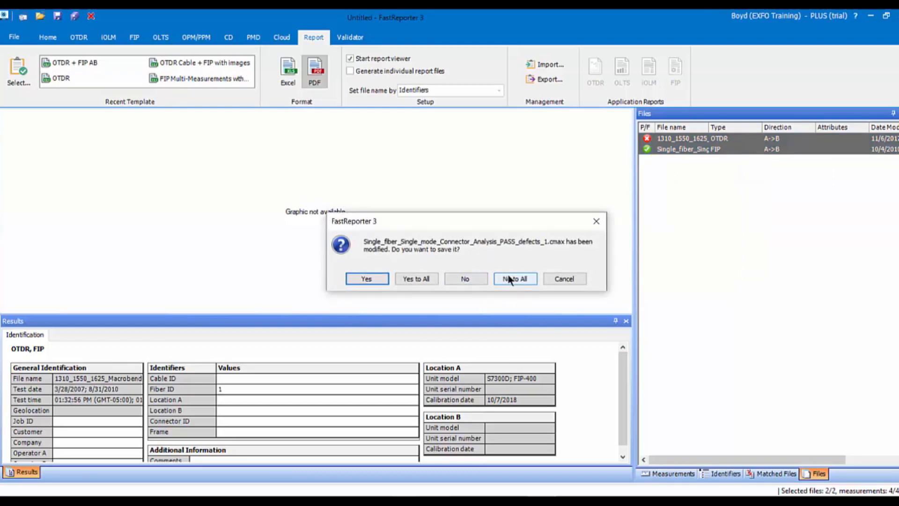
left_click(475, 281)
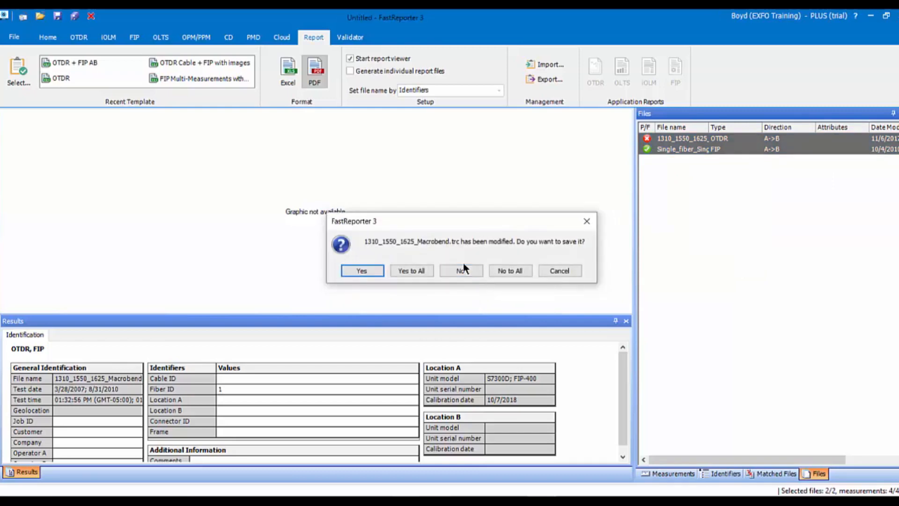
left_click(509, 271)
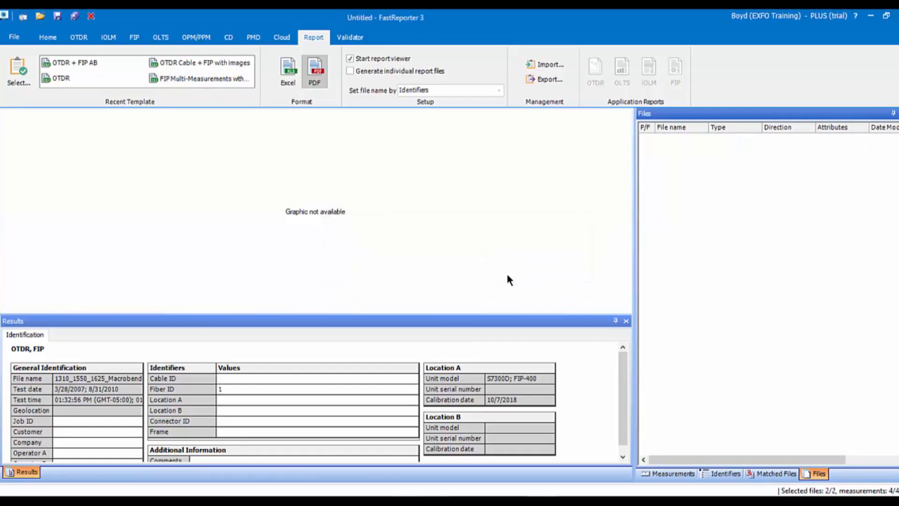
left_click(47, 37)
left_click(14, 36)
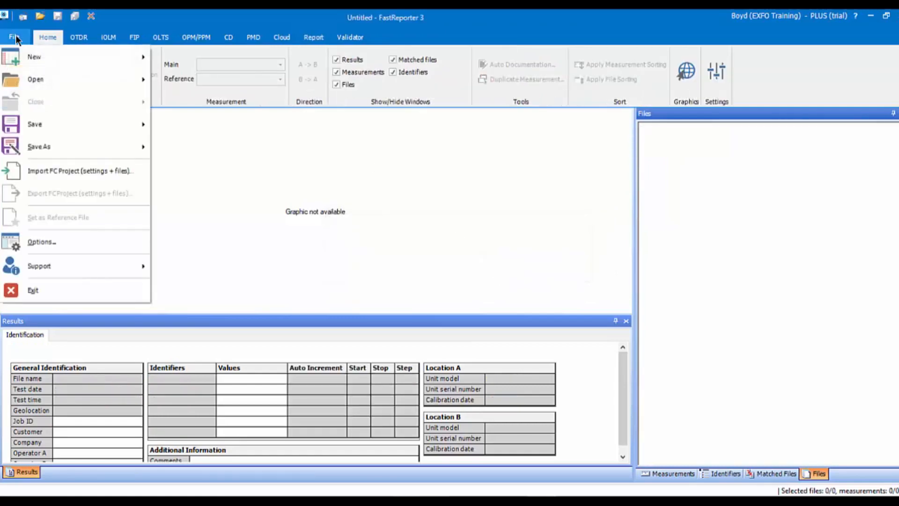
mouse_move(40, 79)
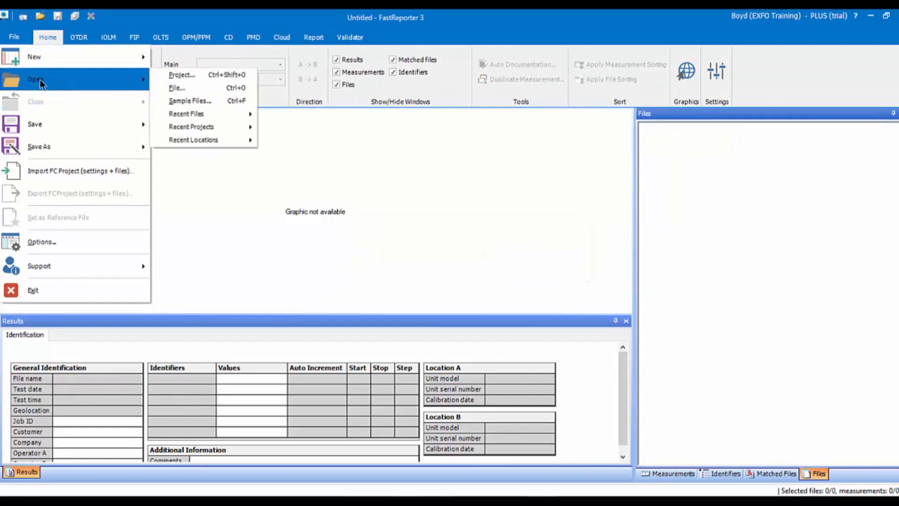
left_click(210, 100)
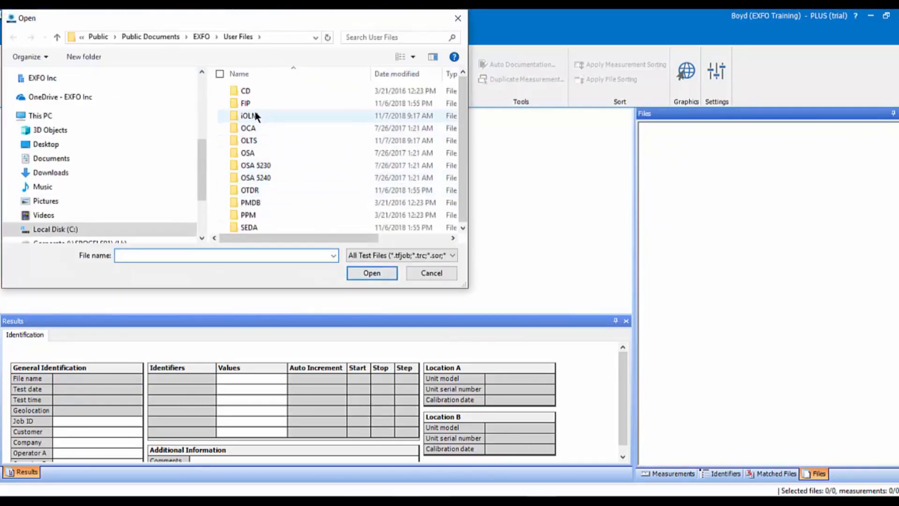
double_click(256, 116)
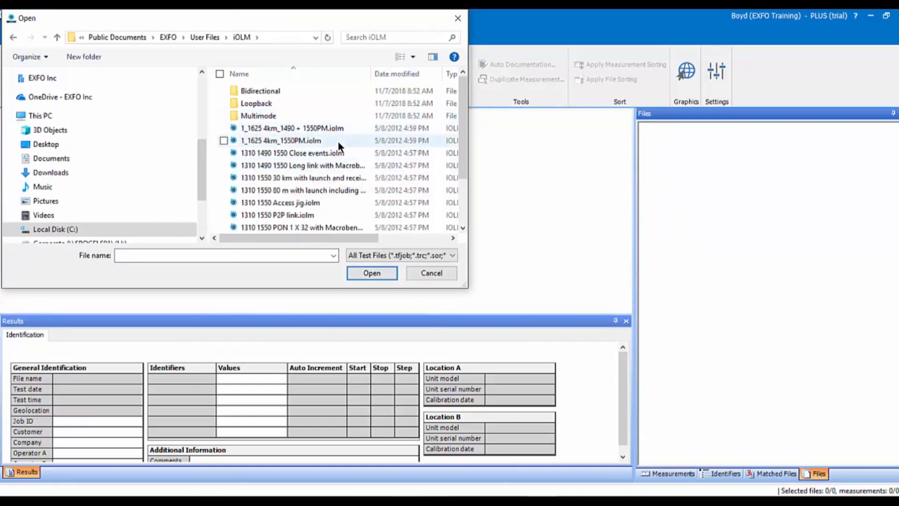
double_click(308, 167)
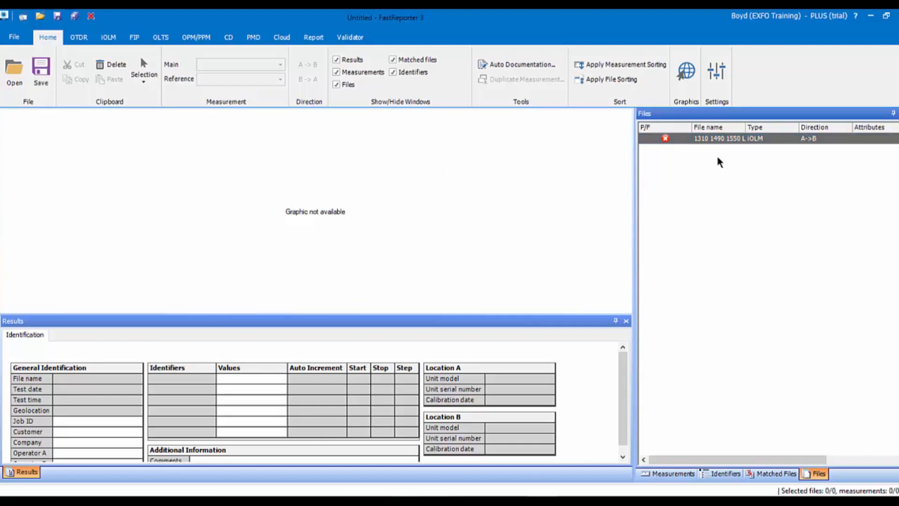
left_click(710, 140)
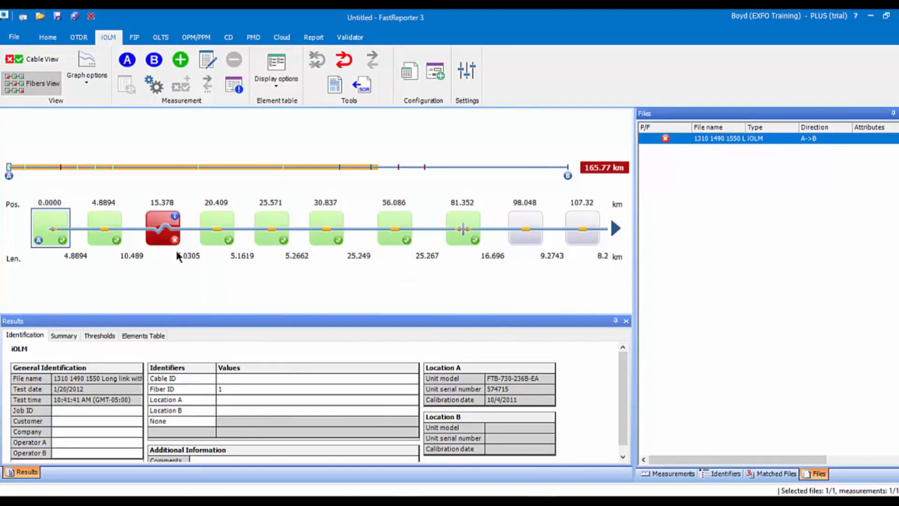
Open the sample file Single_fiber_Single_mode_Connector_Analysis_PASS_defects_2.cmax2 from the FIP Single-Fiber Connectors folder.
mouse_move(218, 221)
mouse_move(173, 236)
left_click(19, 35)
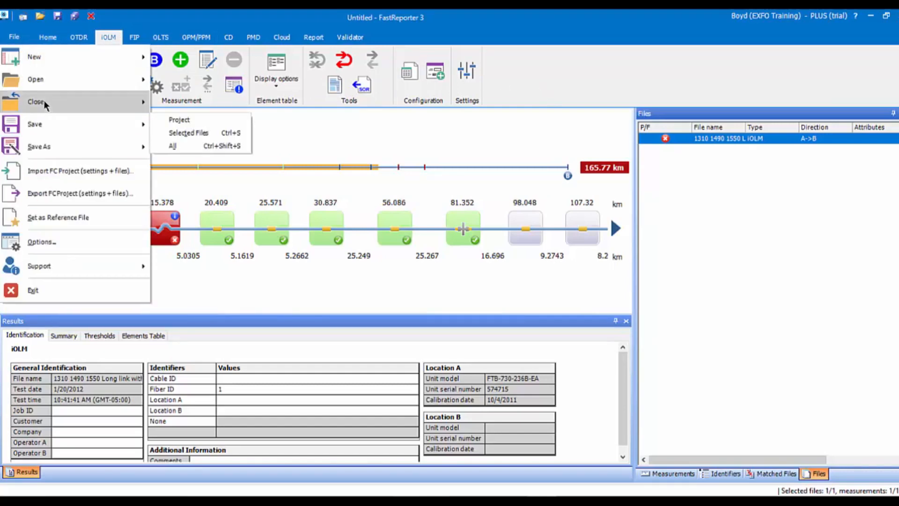
mouse_move(45, 82)
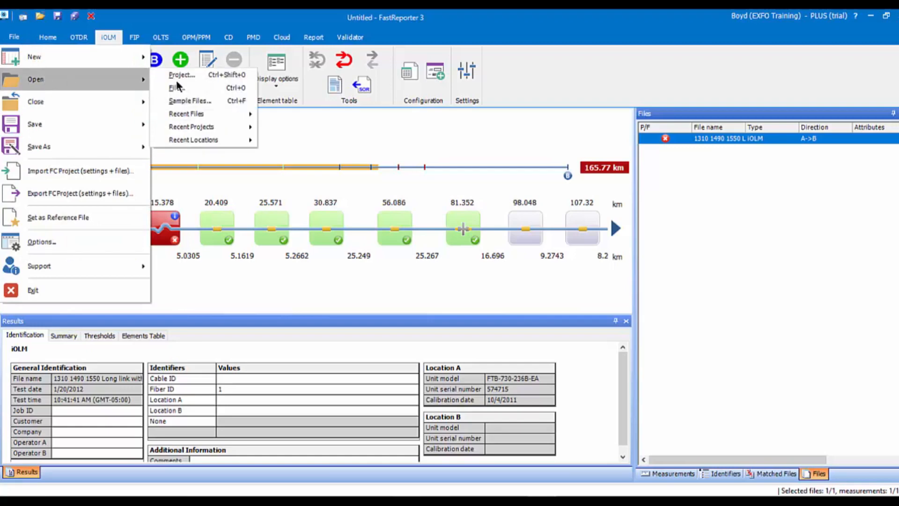
left_click(201, 100)
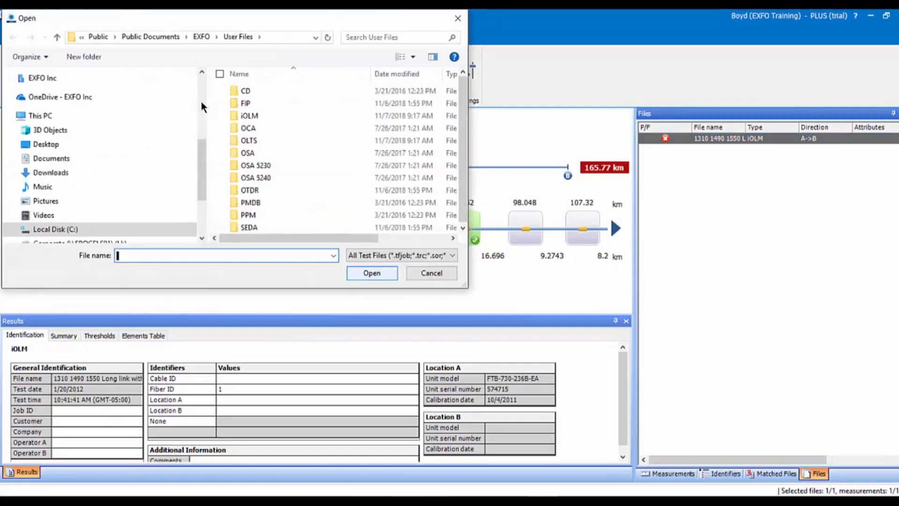
left_click(270, 107)
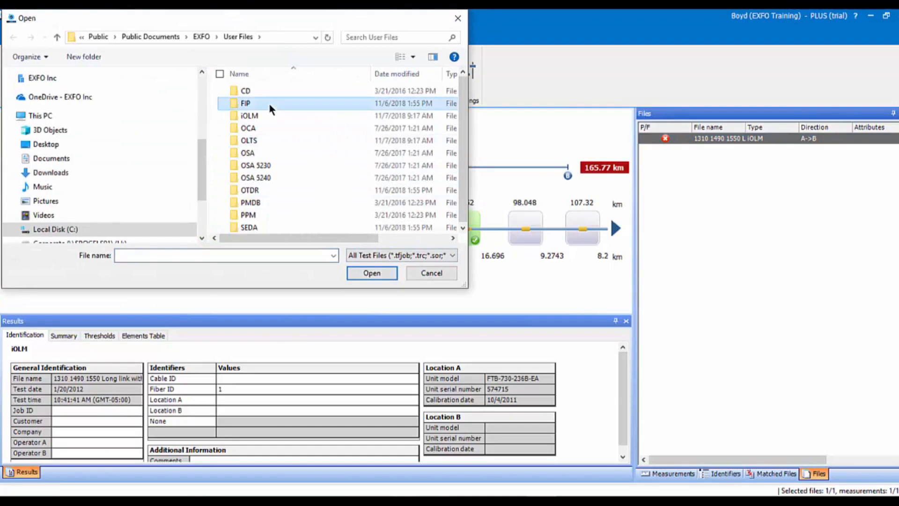
double_click(269, 103)
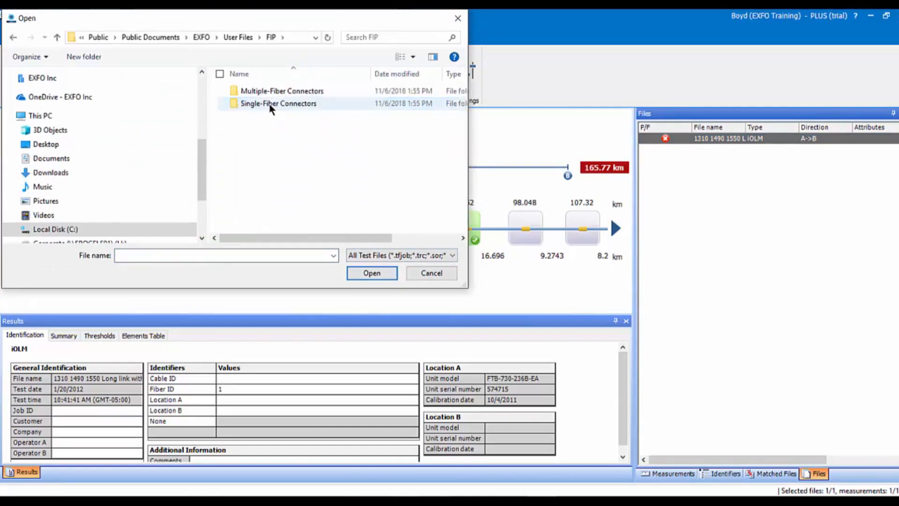
left_click(271, 104)
double_click(271, 105)
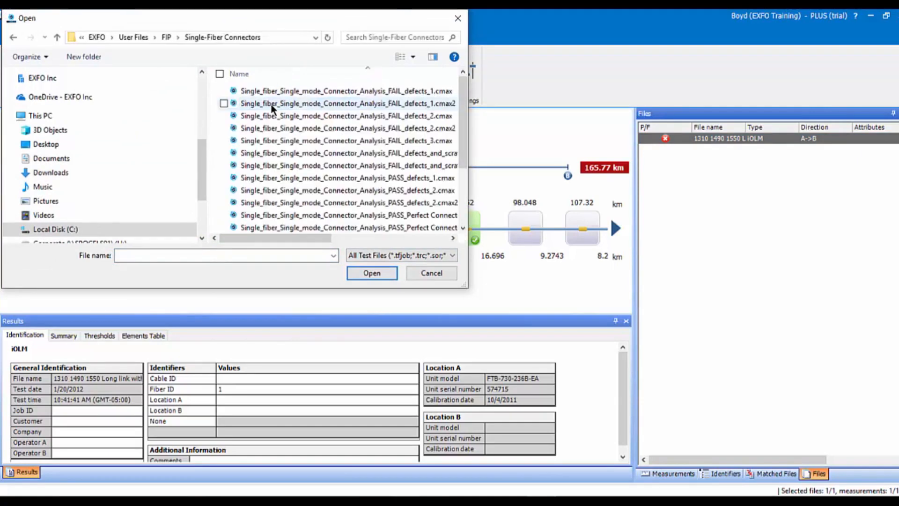
double_click(328, 203)
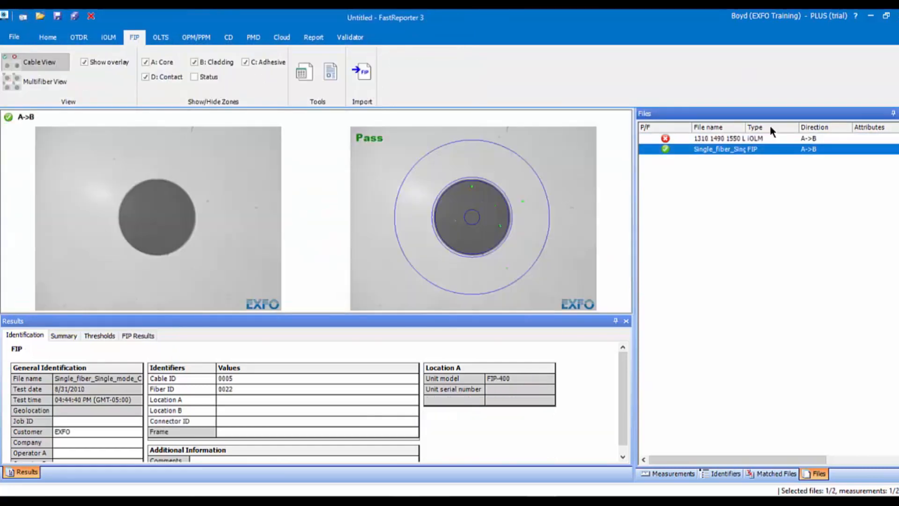
Compare the identifiers of the iOLM and FIP files, and clear the FIP file's Cable ID.
left_click(738, 141)
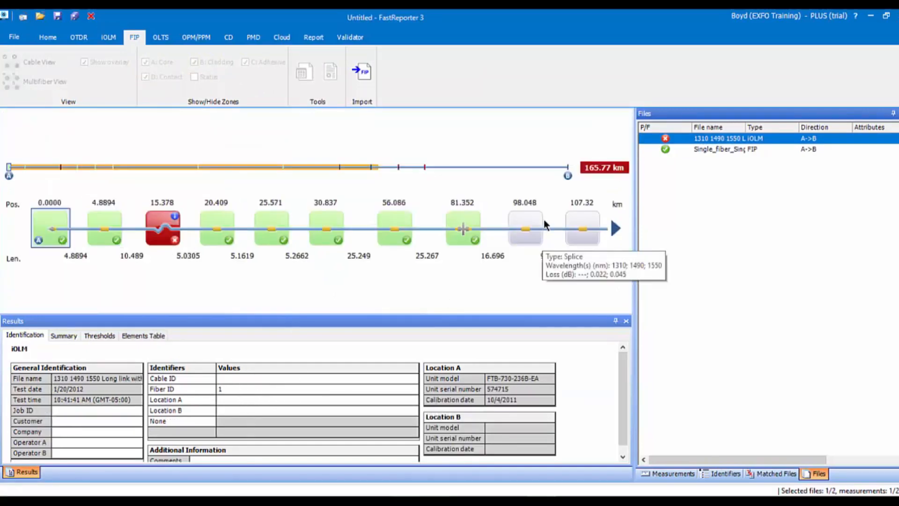
left_click(727, 150)
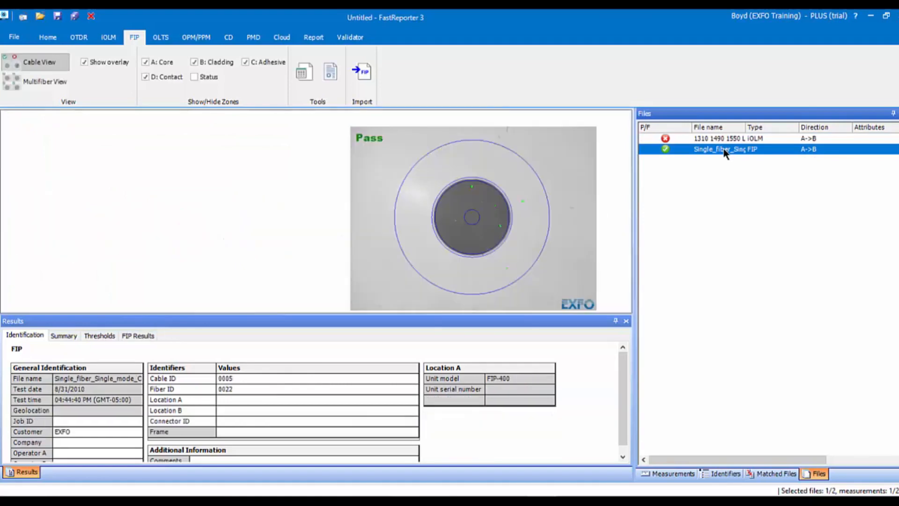
left_click(267, 383)
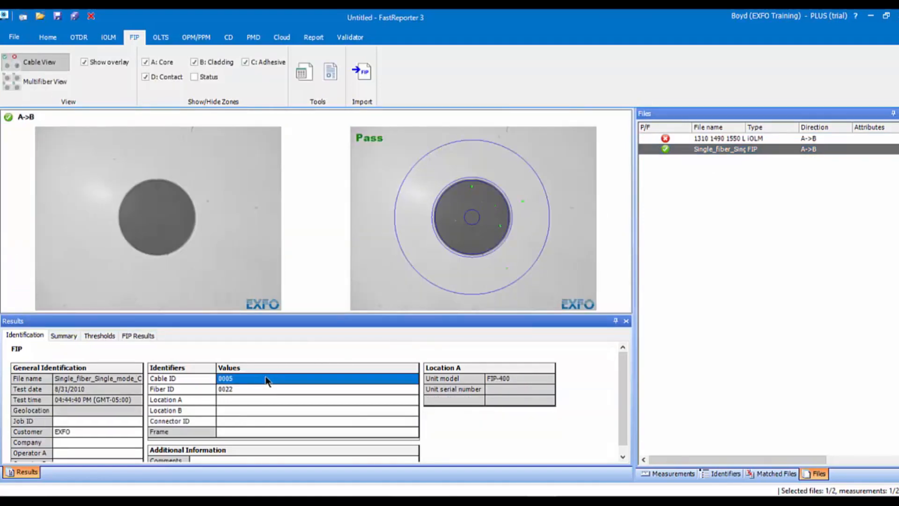
left_click(266, 382)
key("BackSpace")
key("BackSpace")
key("BackSpace")
key("BackSpace")
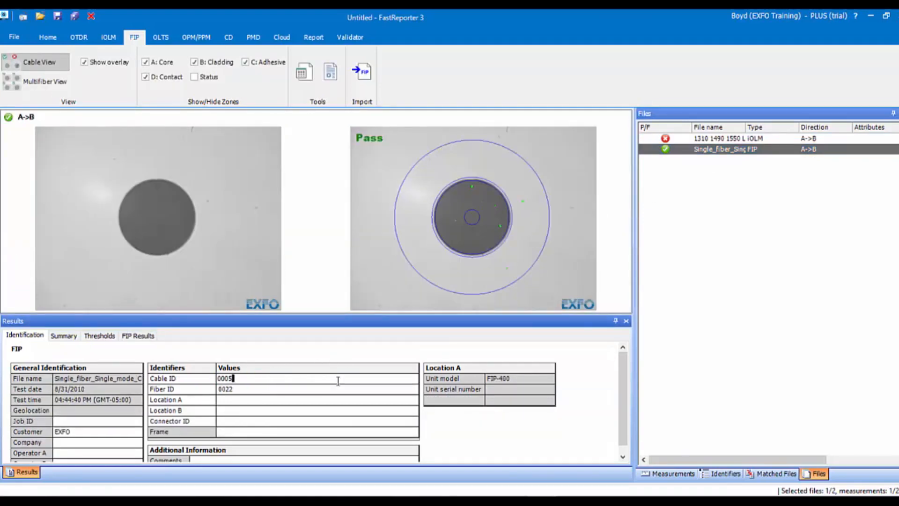
Set the FIP file's Fiber ID to 1 and display the matched files.
left_click(267, 389)
key("BackSpace")
key("BackSpace")
key("BackSpace")
key("BackSpace")
type("1")
left_click(650, 353)
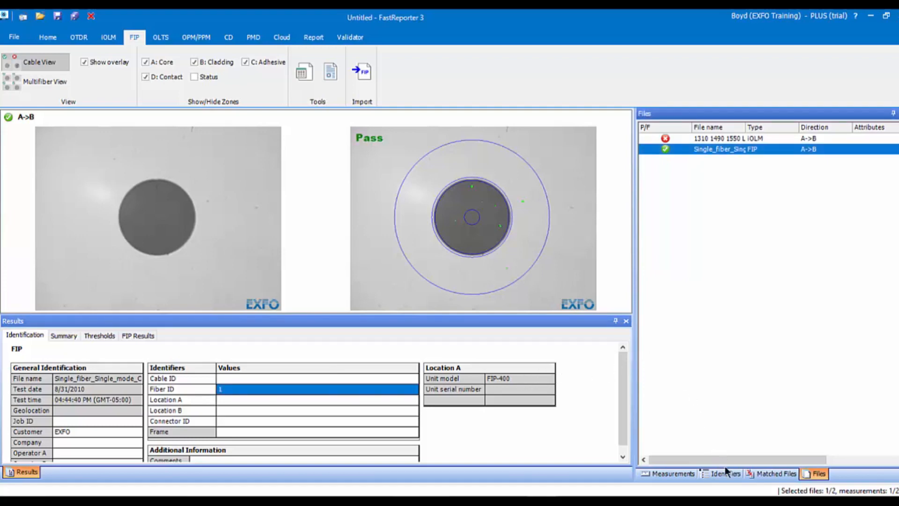
left_click(762, 474)
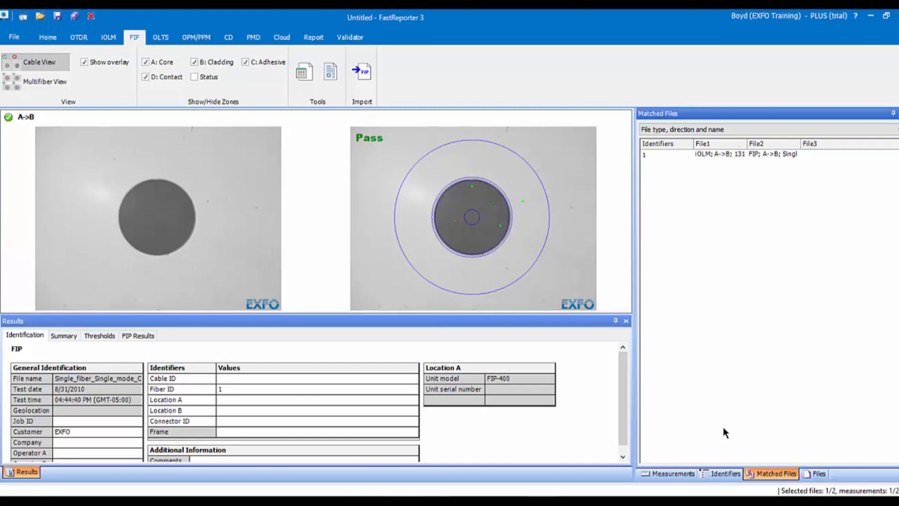
Generate a PDF report of both files from the iOLM + FIP template, replacing 1.pdf, and review it before closing the viewer.
left_click(313, 37)
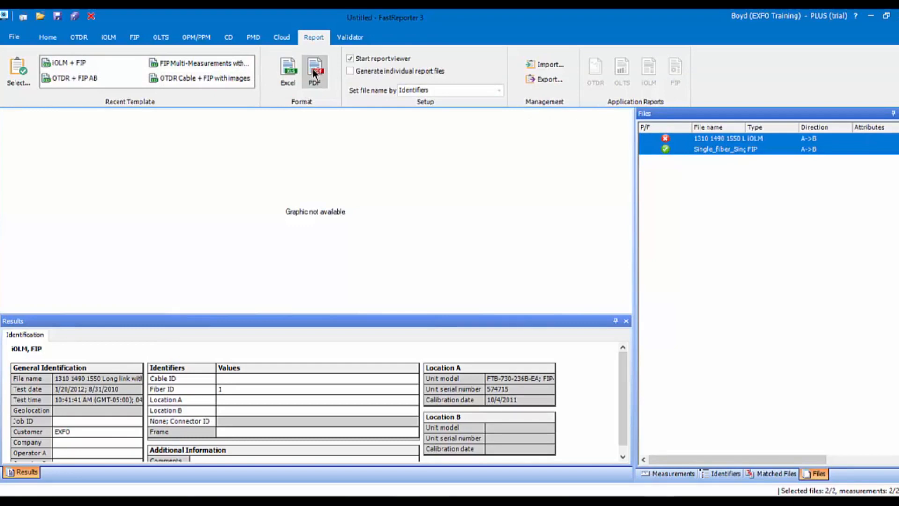
left_click(79, 66)
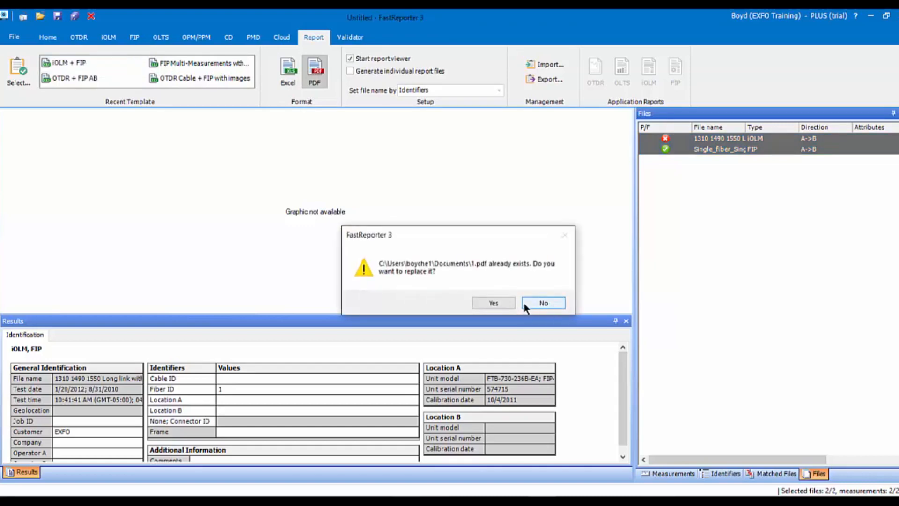
left_click(498, 300)
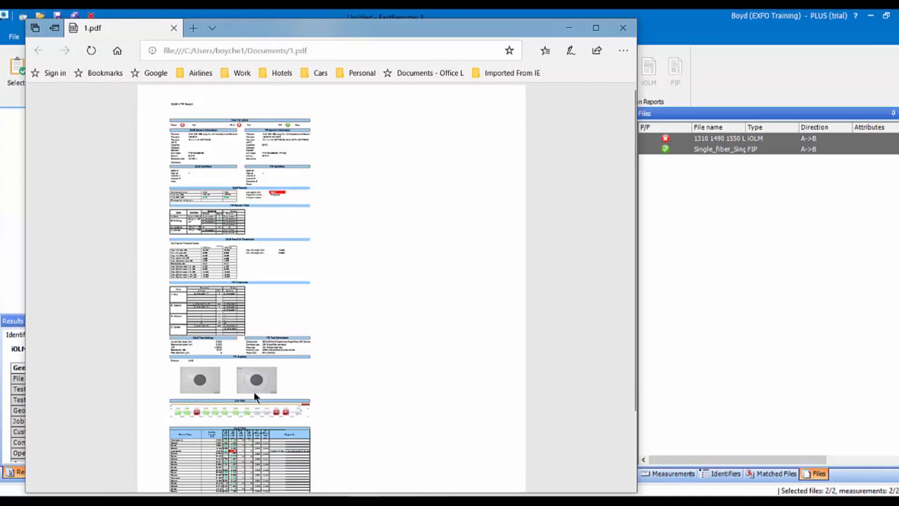
scroll(375, 241, "down", 3)
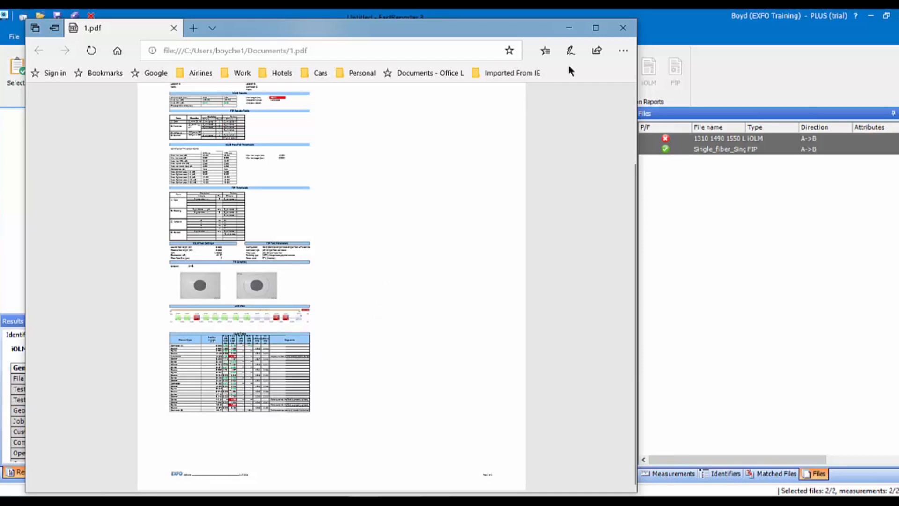
left_click(621, 29)
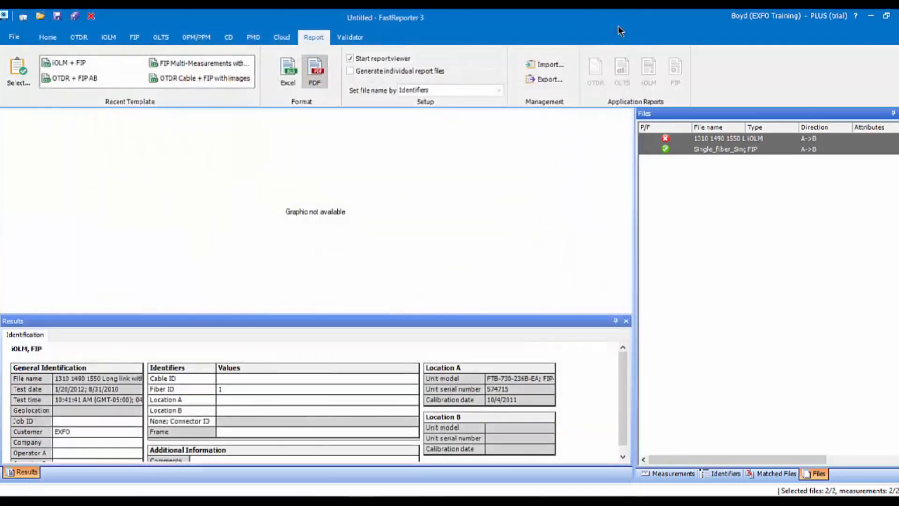
Remove both the iOLM and FIP files from the project without saving any modifications.
left_click(703, 139)
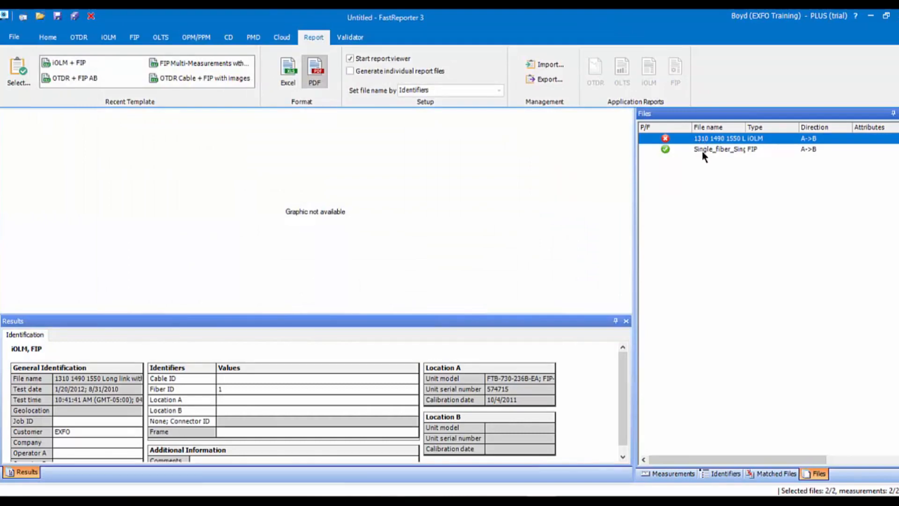
left_click(700, 148, "ctrl")
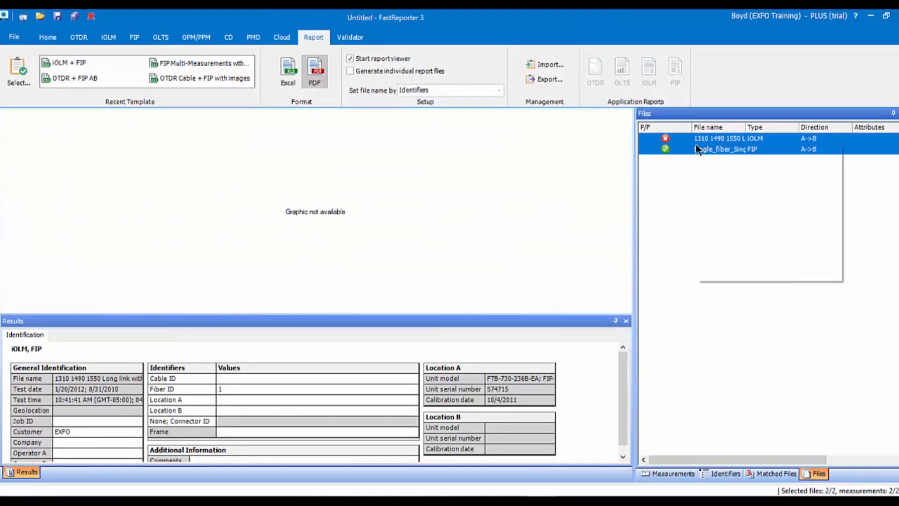
right_click(696, 145)
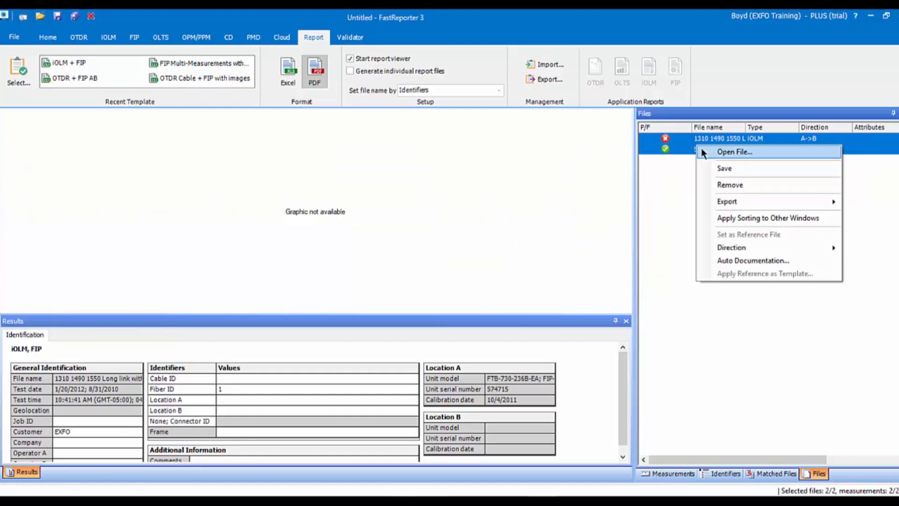
left_click(726, 187)
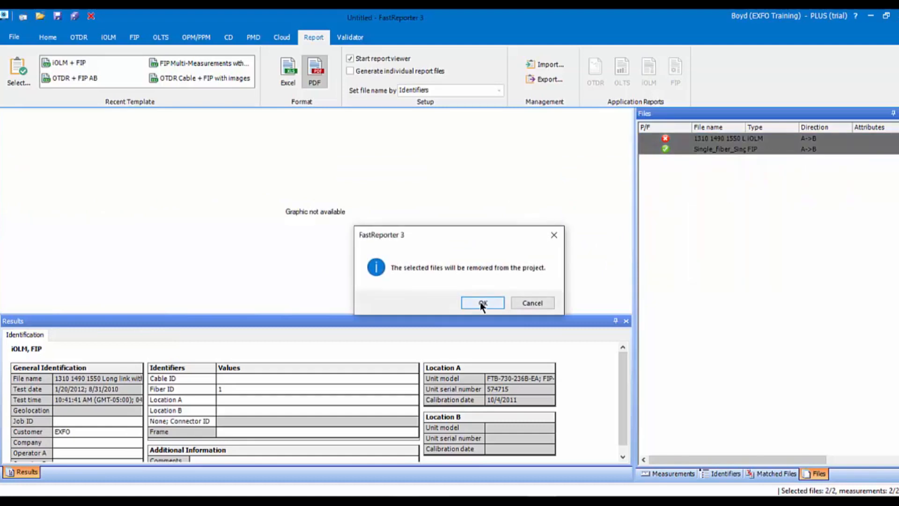
left_click(481, 303)
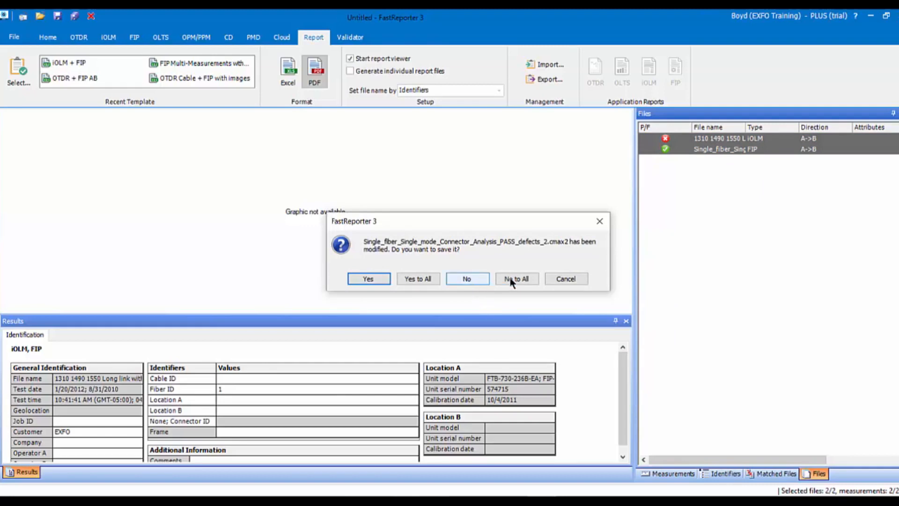
left_click(511, 280)
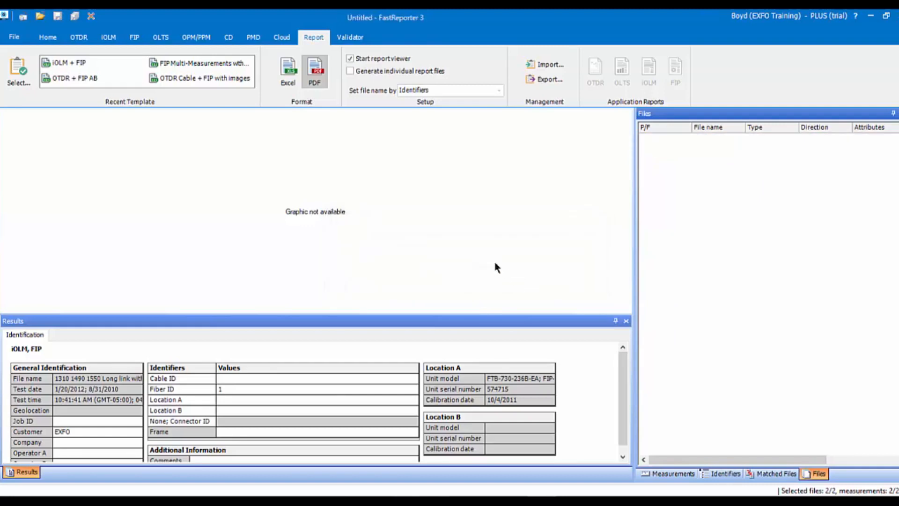
Open all five iOLM test files from the FR3 Files folder under 3D Objects.
left_click(13, 38)
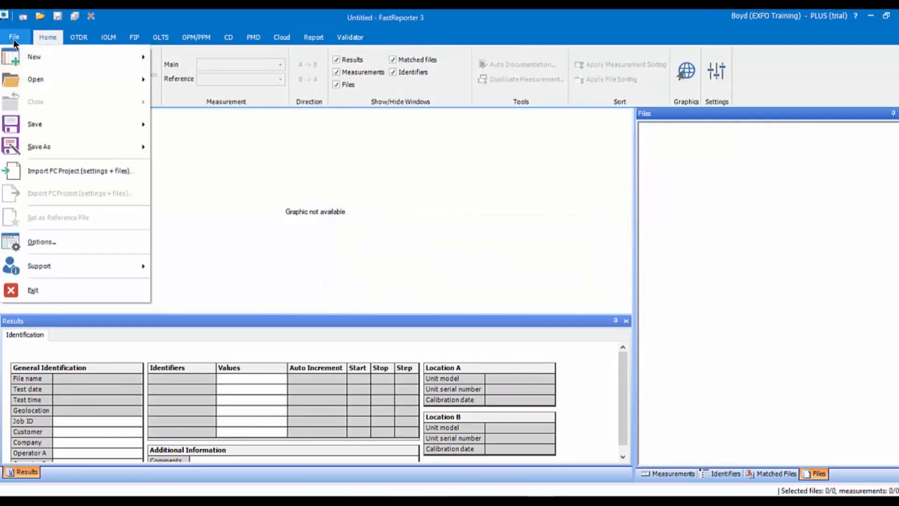
mouse_move(21, 85)
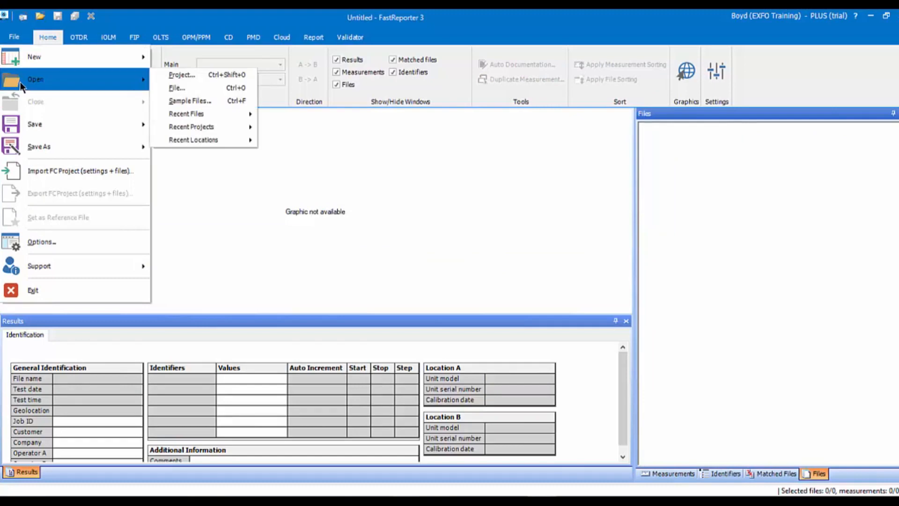
left_click(214, 88)
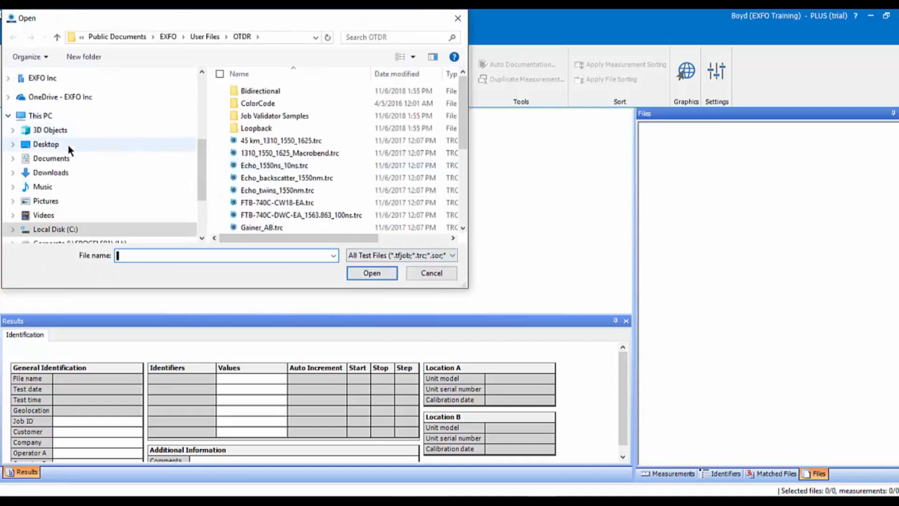
left_click(55, 148)
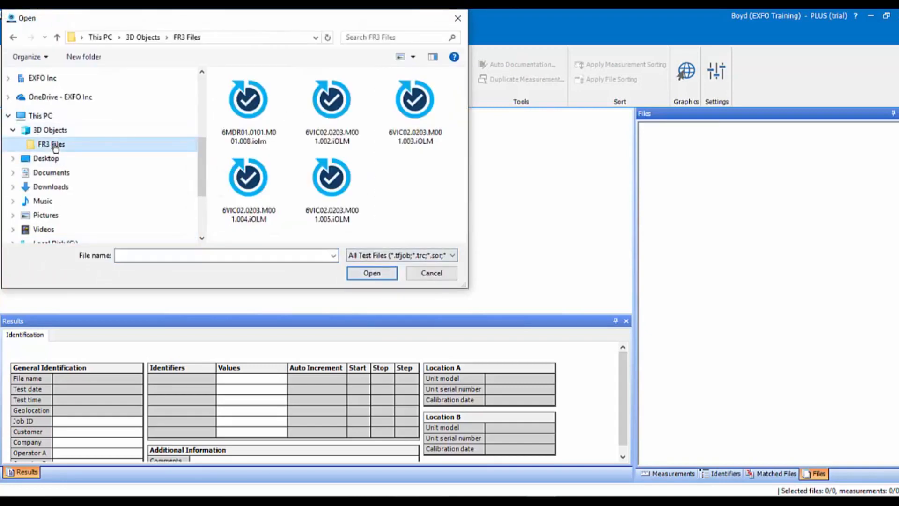
left_click(265, 109)
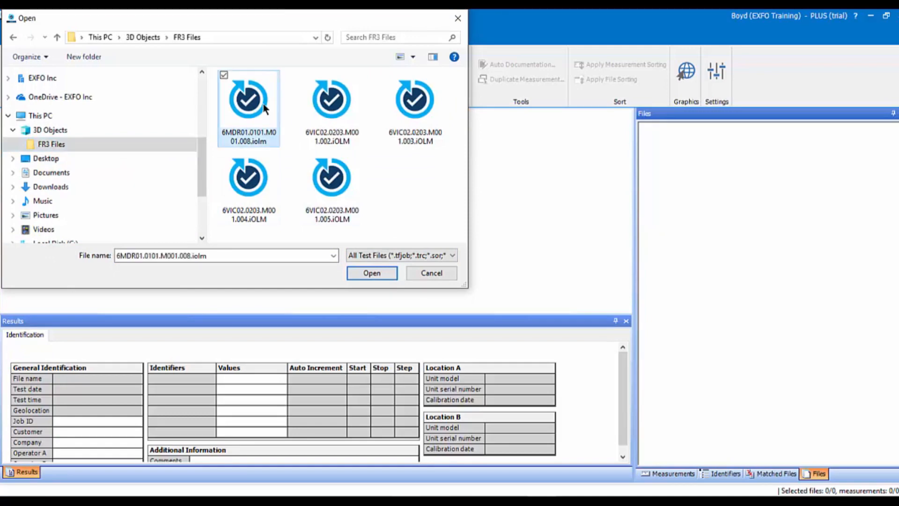
left_click(255, 192, "shift")
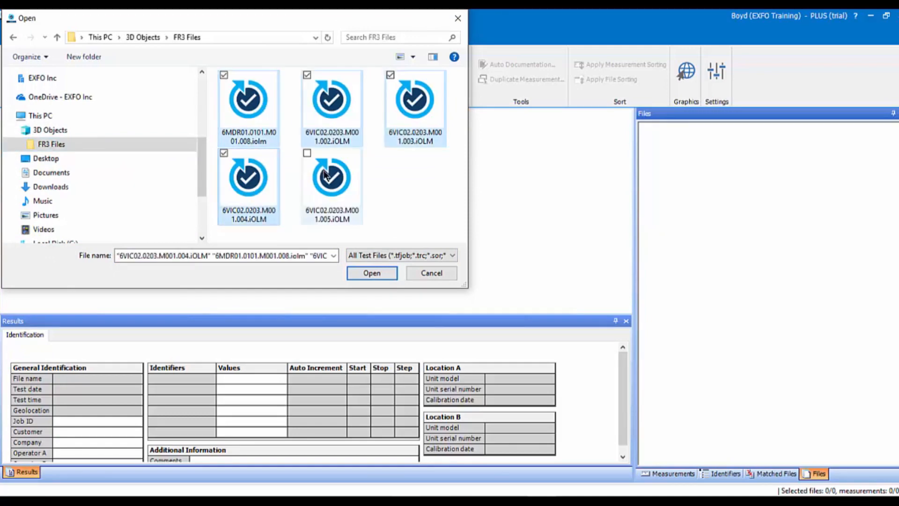
left_click(340, 184, "shift")
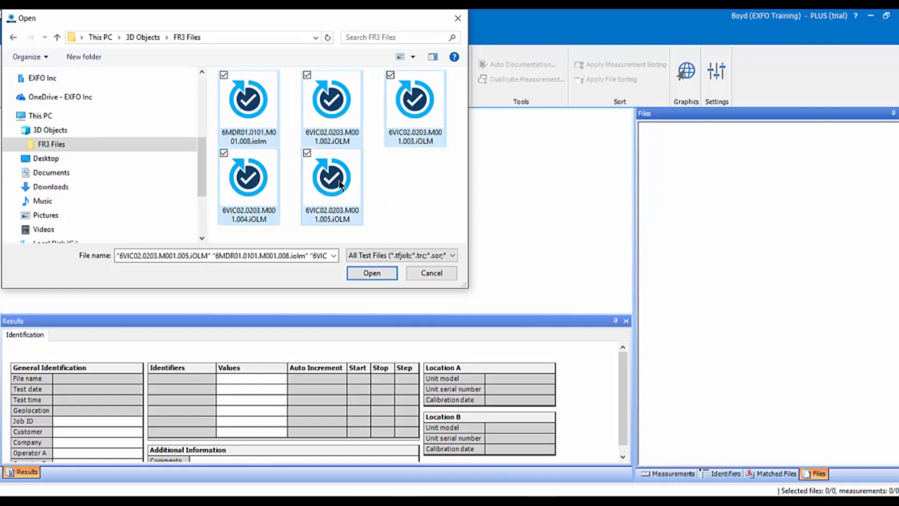
left_click(371, 273)
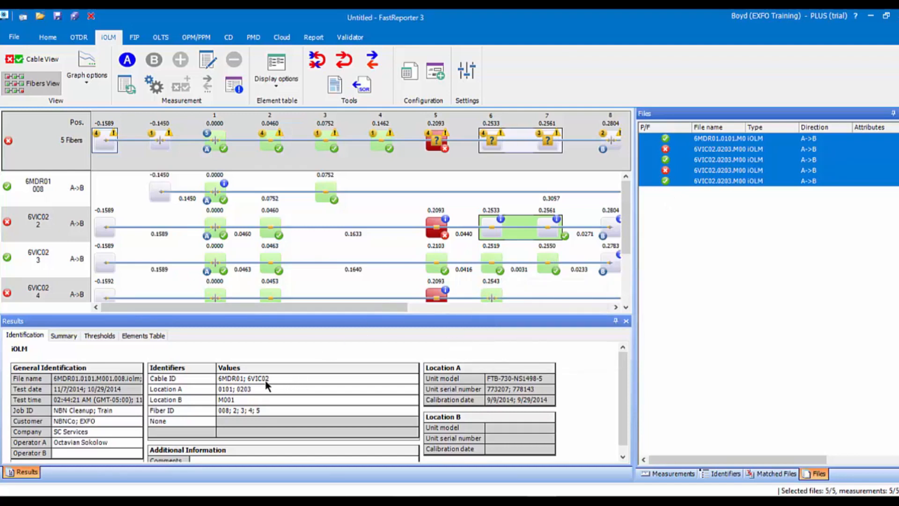
Check the matched files by identifiers, and display the 6MDR01.0101.M001.008 file's link on its own.
left_click(770, 475)
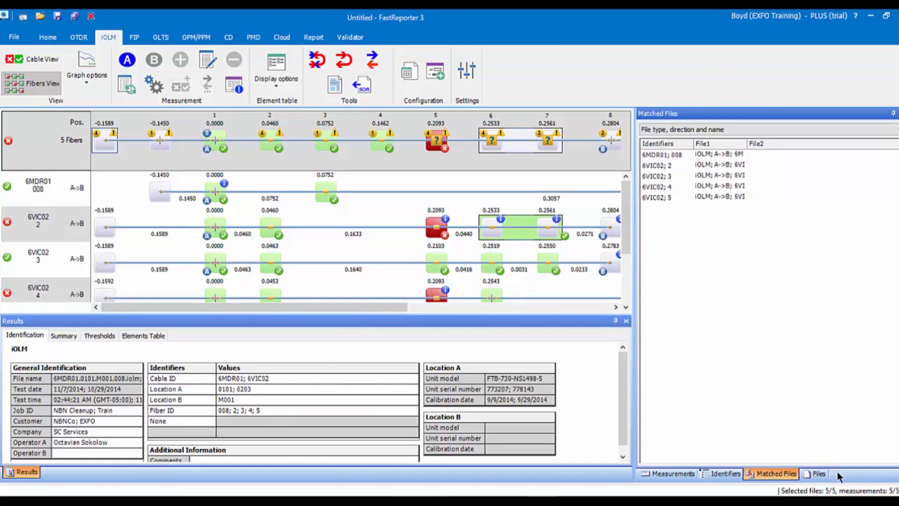
left_click(810, 474)
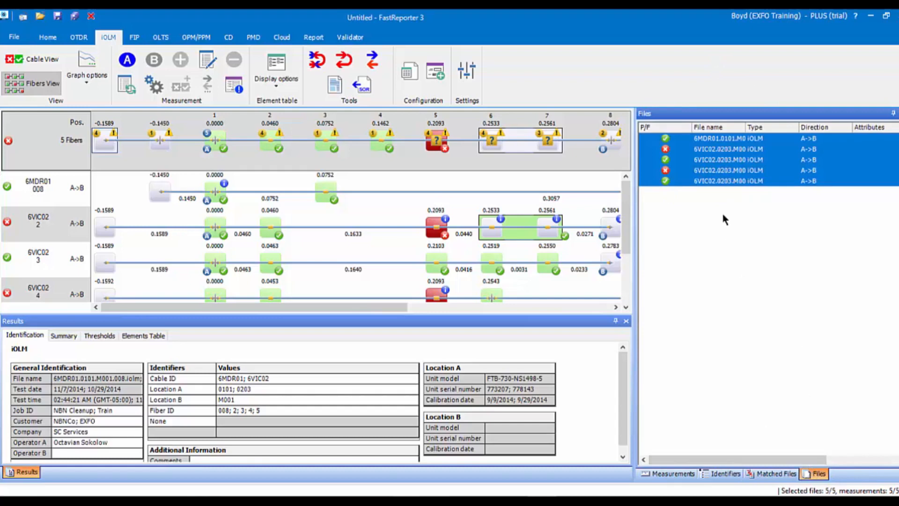
left_click(727, 140)
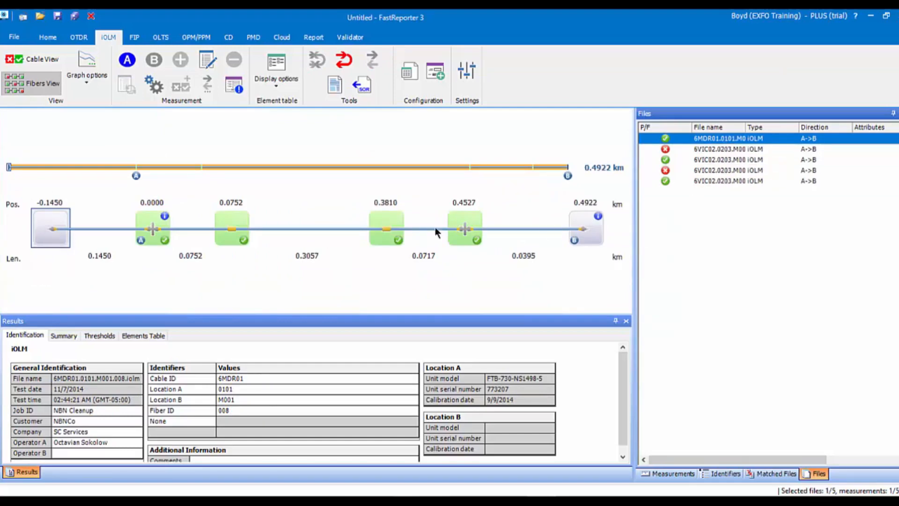
Examine the 6MDR01 link's splice at 0.3810 km and connector at 0.4527 km in the Elements Table, plus the end connectors' diagnostics.
left_click(388, 228)
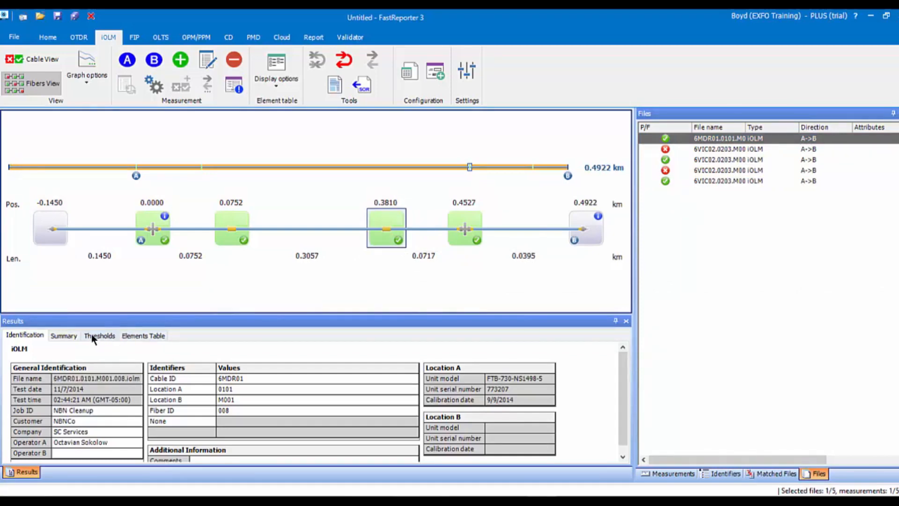
left_click(132, 336)
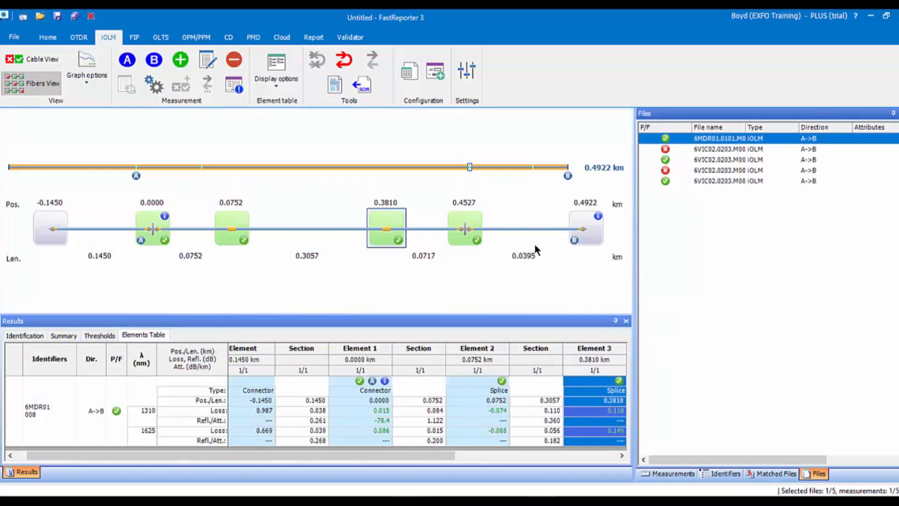
left_click(463, 219)
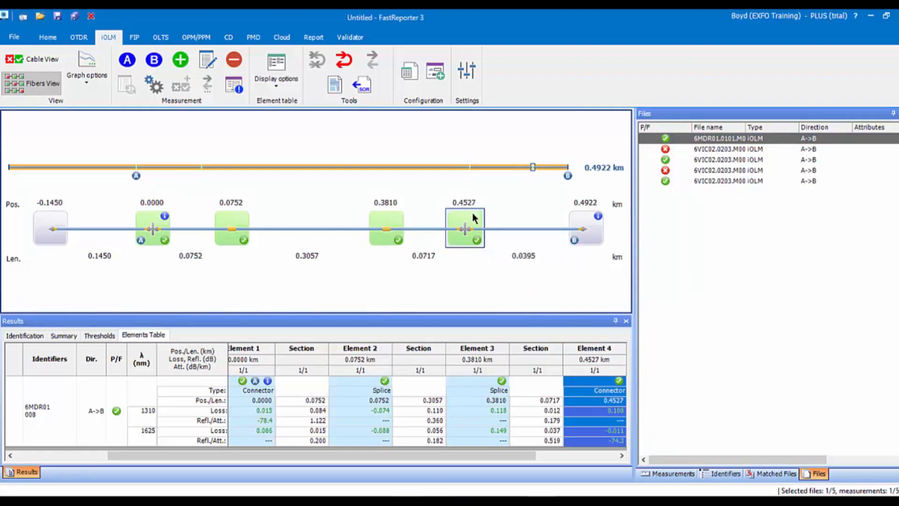
mouse_move(473, 223)
mouse_move(143, 239)
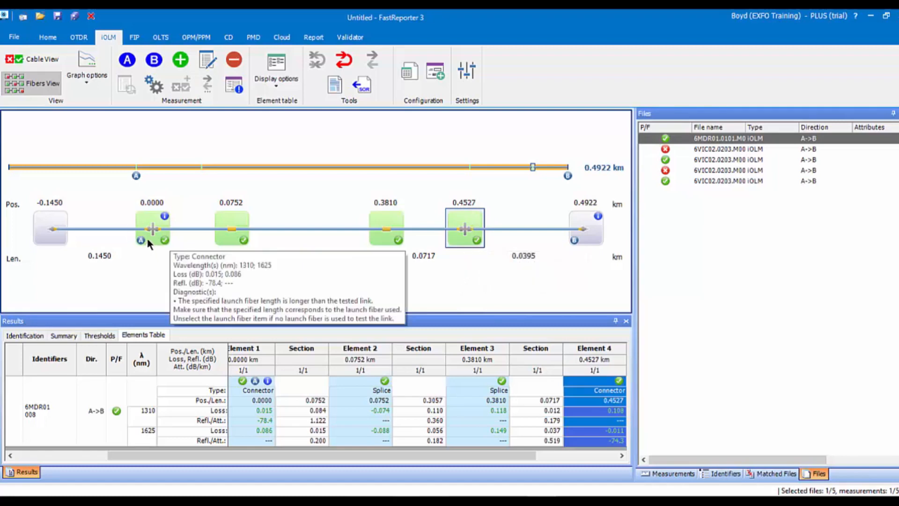
mouse_move(589, 237)
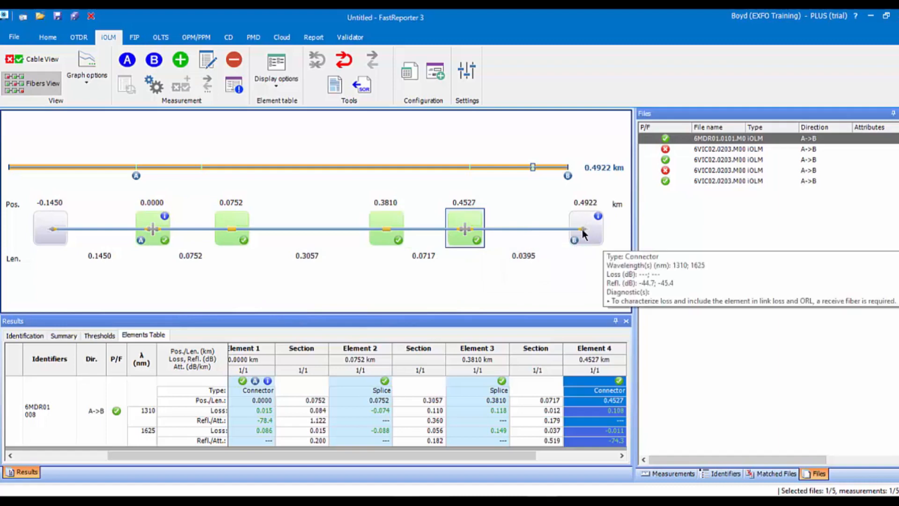
mouse_move(94, 233)
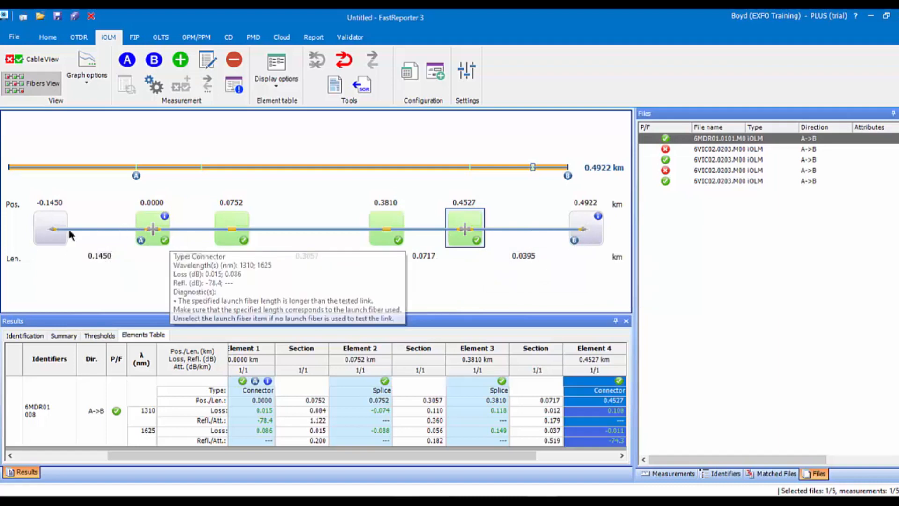
mouse_move(517, 228)
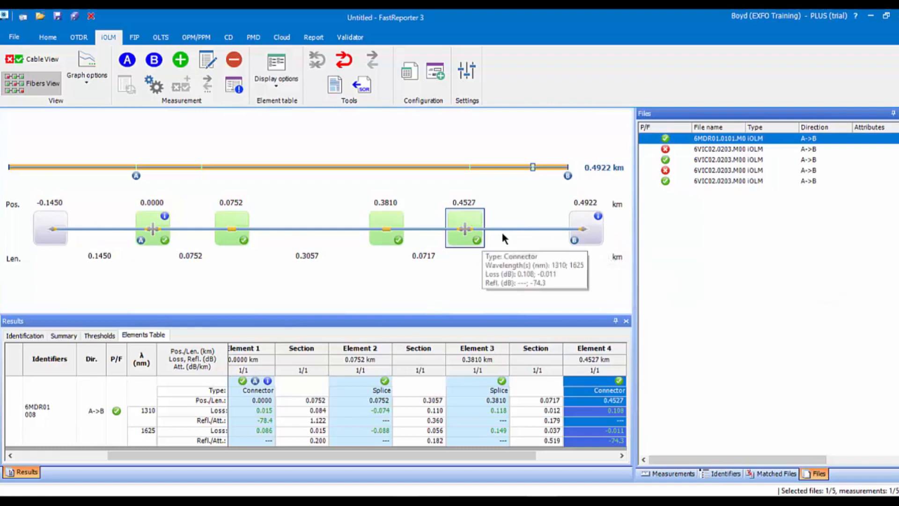
Inspect the 6MDR01 link's splice at 0.3810 km, end connector at 0.4922 km and connector at 0.4527 km in turn.
left_click(386, 220)
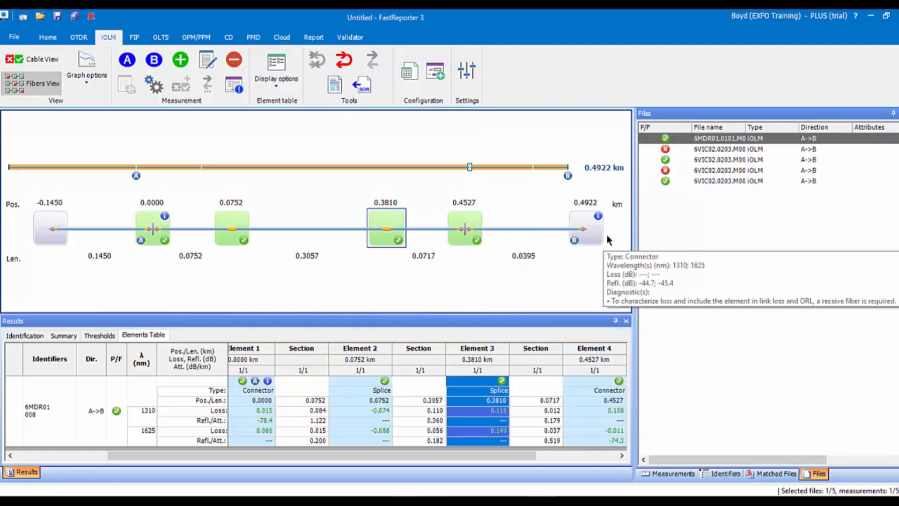
left_click(589, 231)
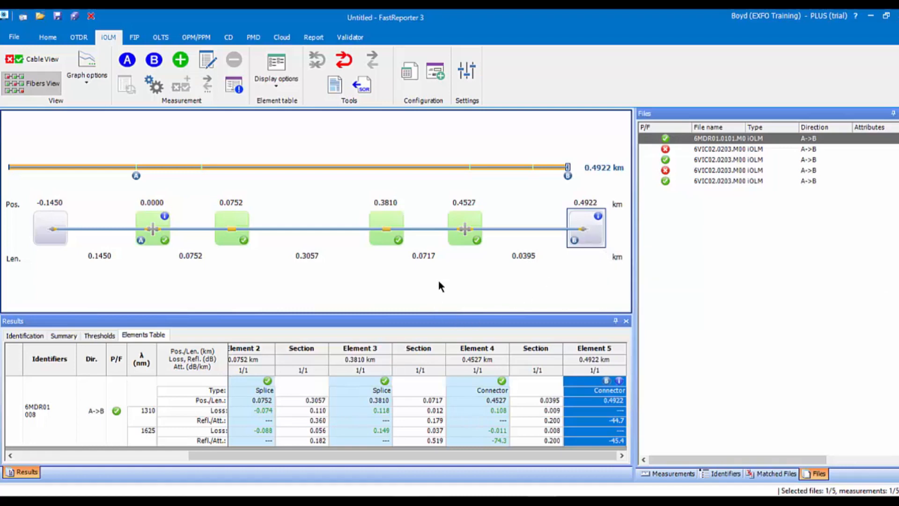
mouse_move(394, 236)
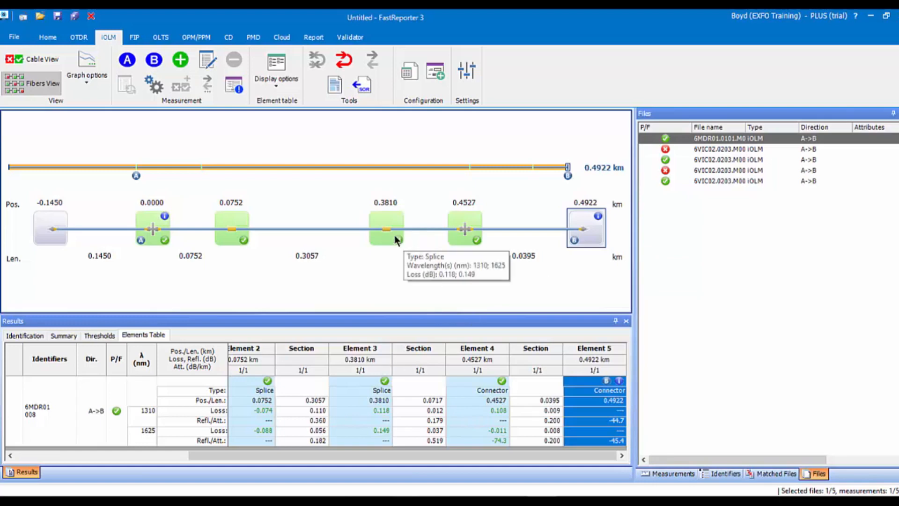
left_click(462, 230)
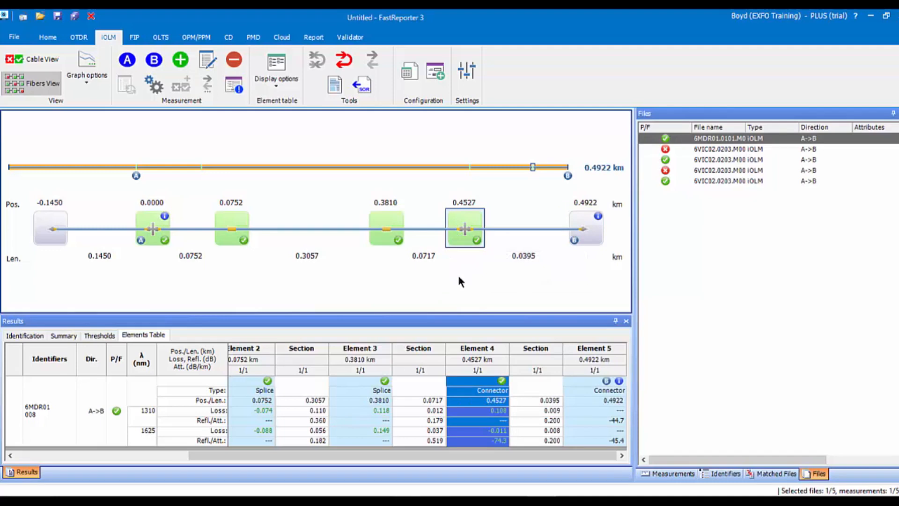
mouse_move(451, 215)
mouse_move(225, 232)
Review the 6VIC02.0203.M001.002 file's thresholds, summary and identification, and compare its identification with that of the 6MDR01.0101.M001.008 file.
left_click(744, 139)
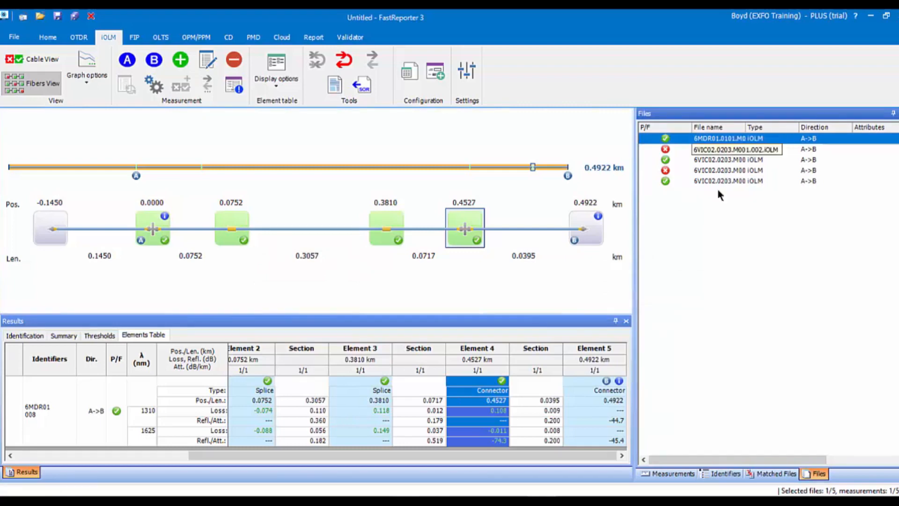
left_click(735, 150)
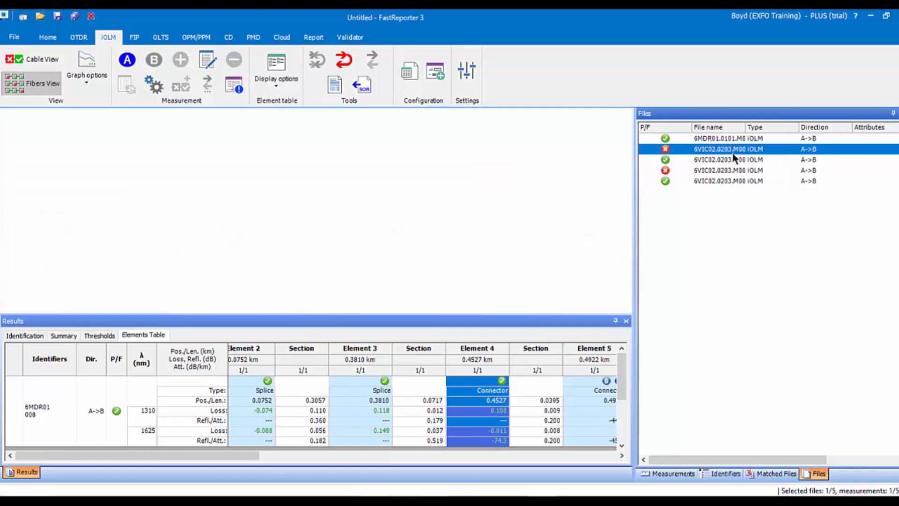
left_click(111, 340)
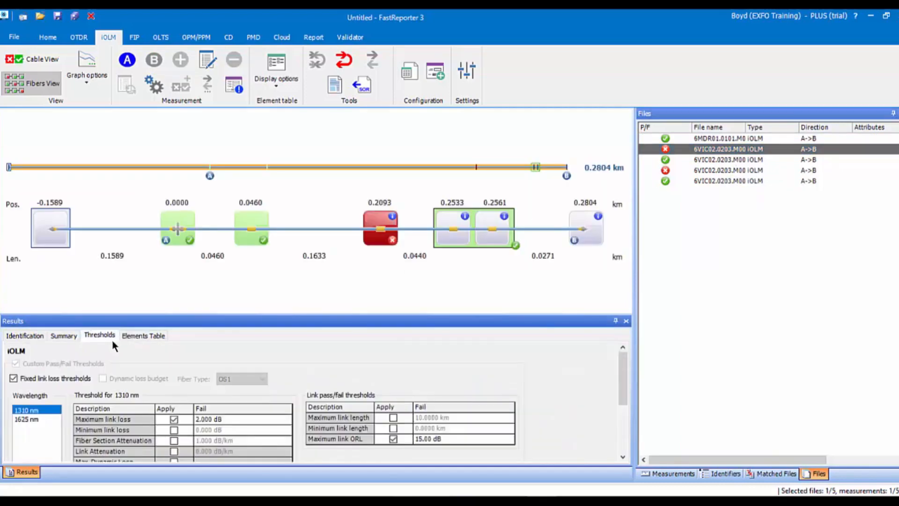
left_click(69, 336)
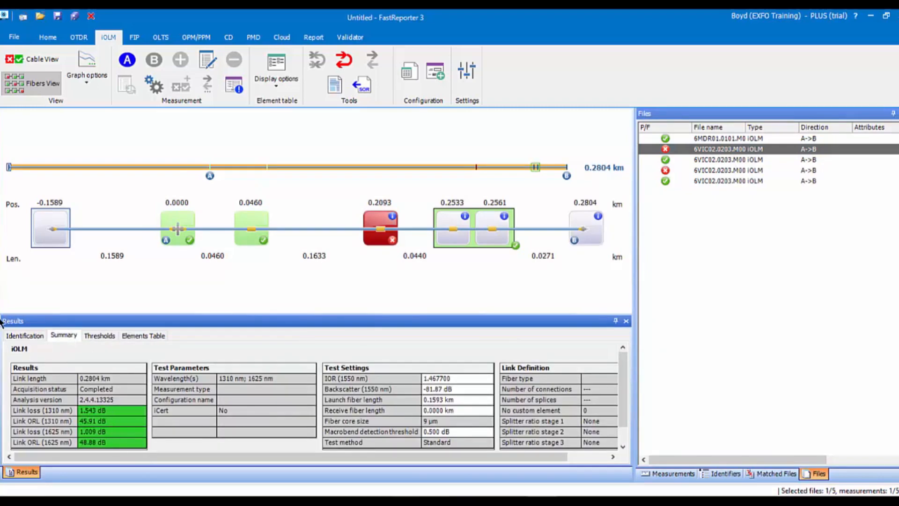
left_click(31, 336)
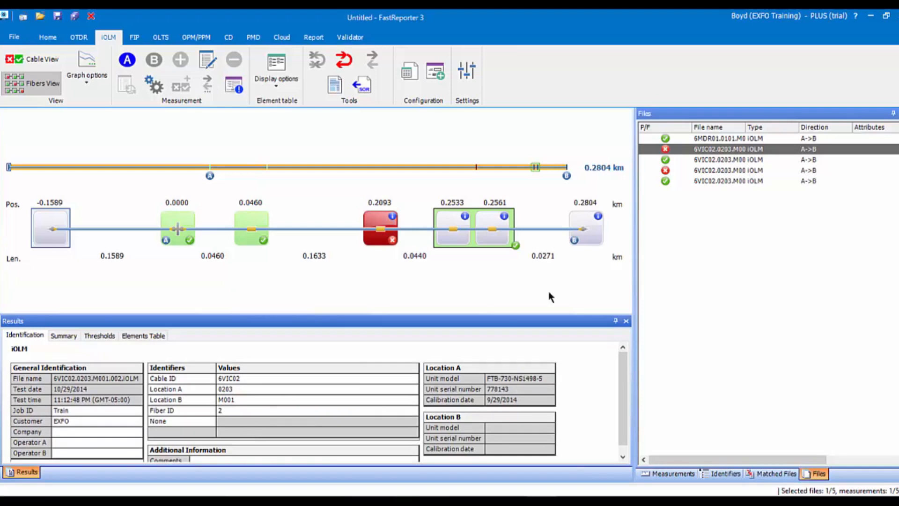
left_click(757, 151)
left_click(719, 139)
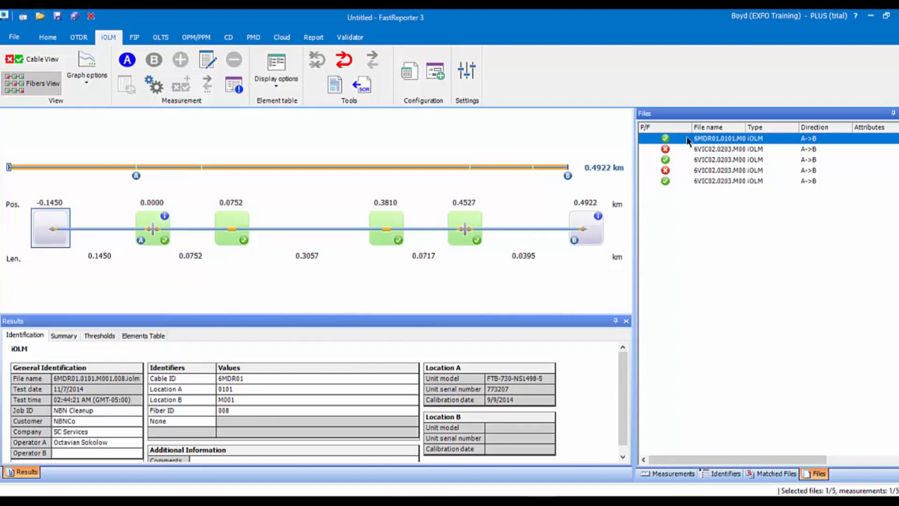
Define a Validator project that covers only iOLM measurements, with OTDR excluded, and save it as BC.
left_click(349, 38)
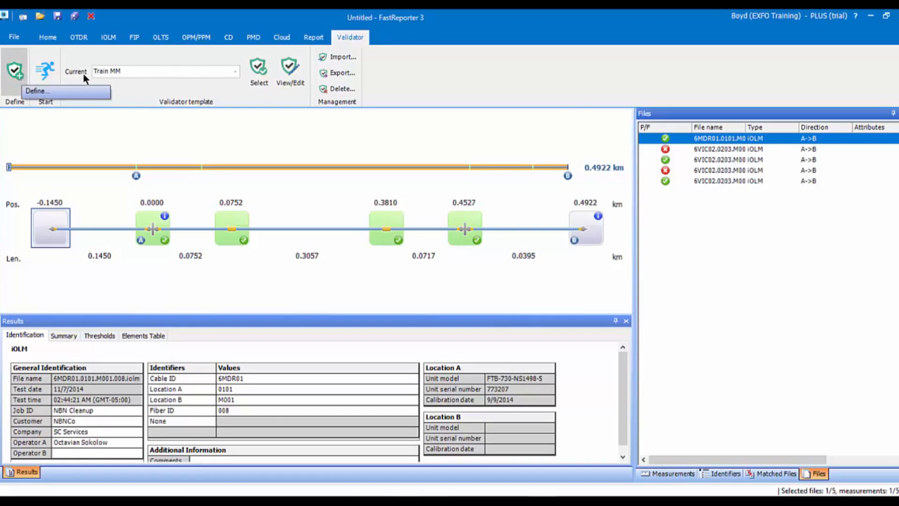
left_click(20, 72)
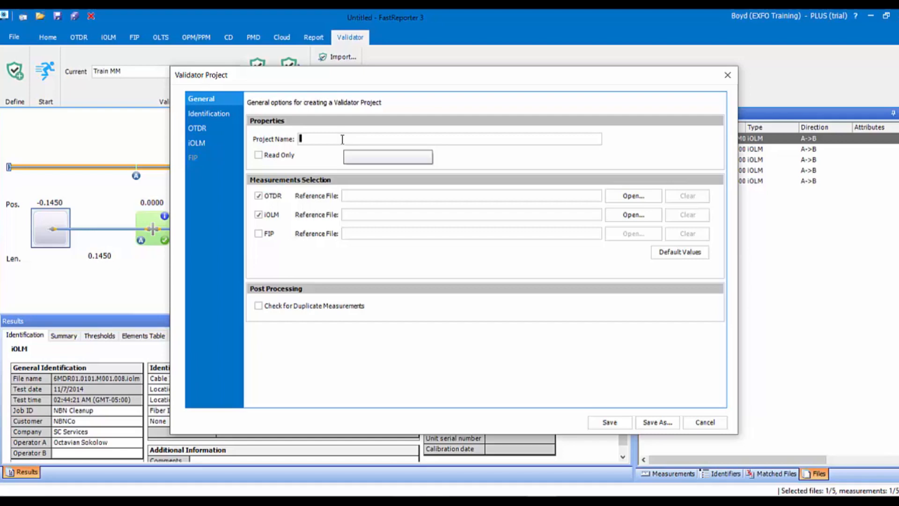
left_click(258, 196)
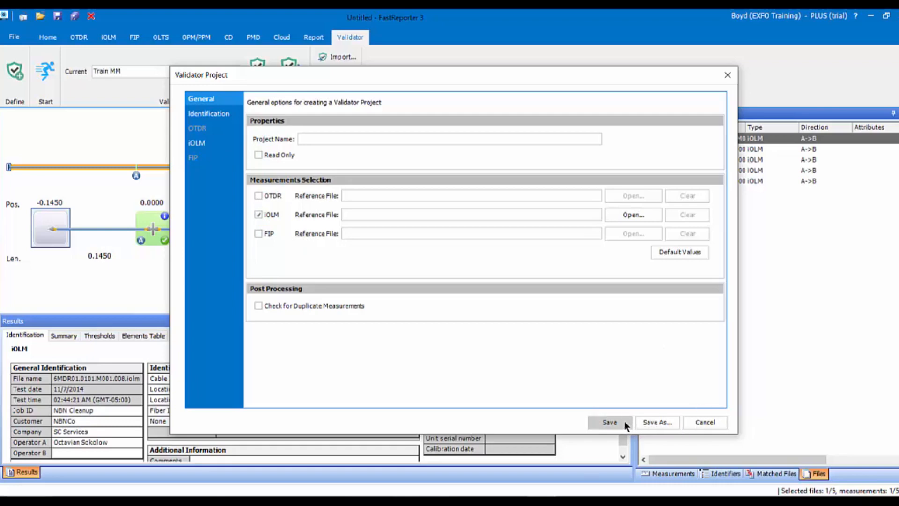
left_click(660, 417)
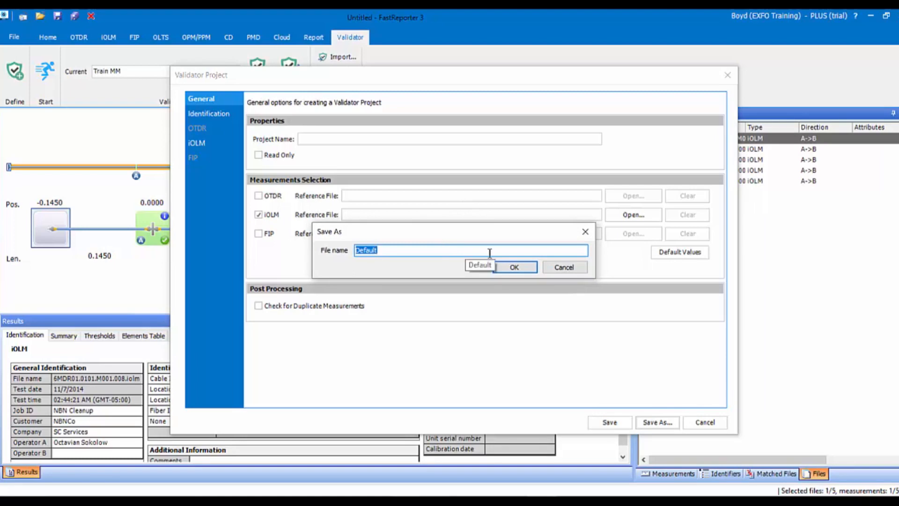
type("BC")
left_click(513, 267)
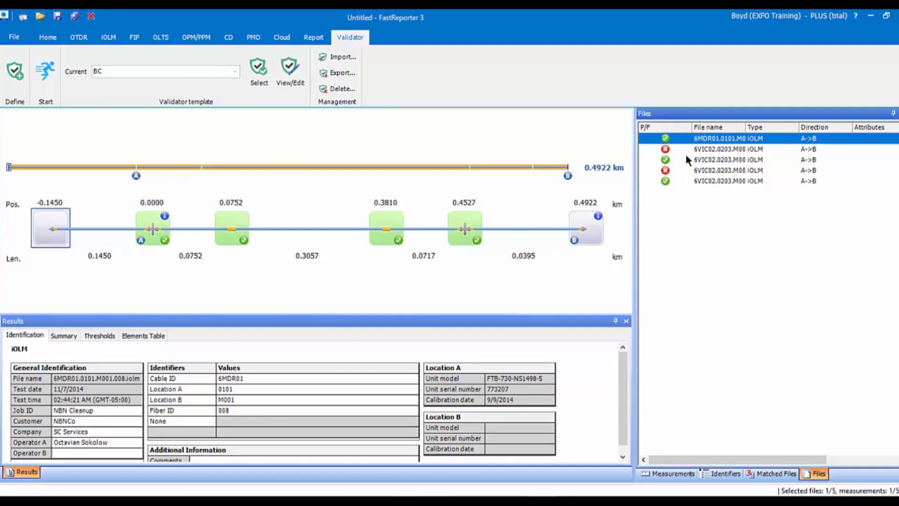
Run the BC validator on all five iOLM files, enlarge the error report to read it, and close it.
left_click(695, 181, "shift")
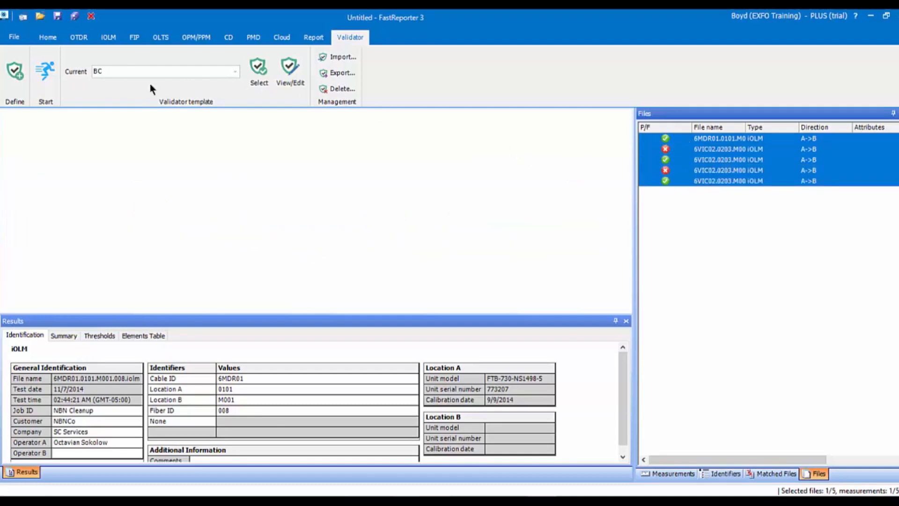
left_click(44, 72)
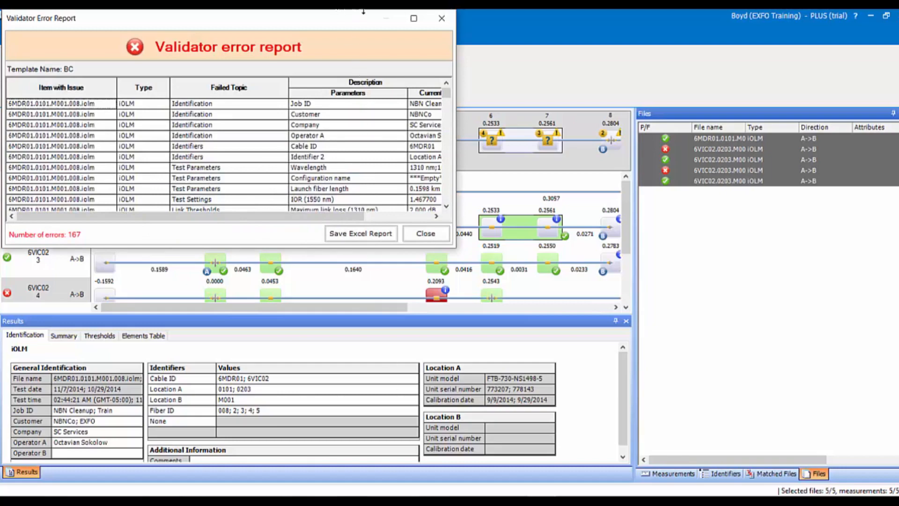
left_click_drag(457, 244, 644, 405)
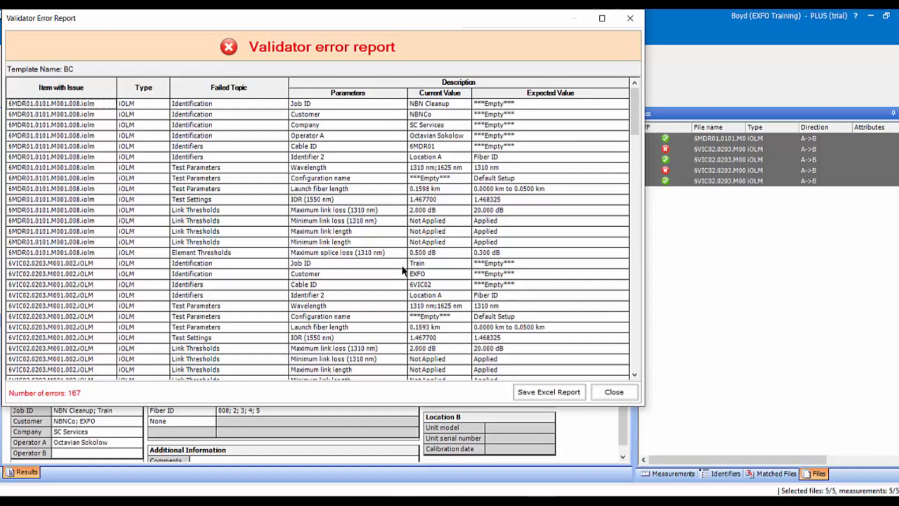
left_click(621, 398)
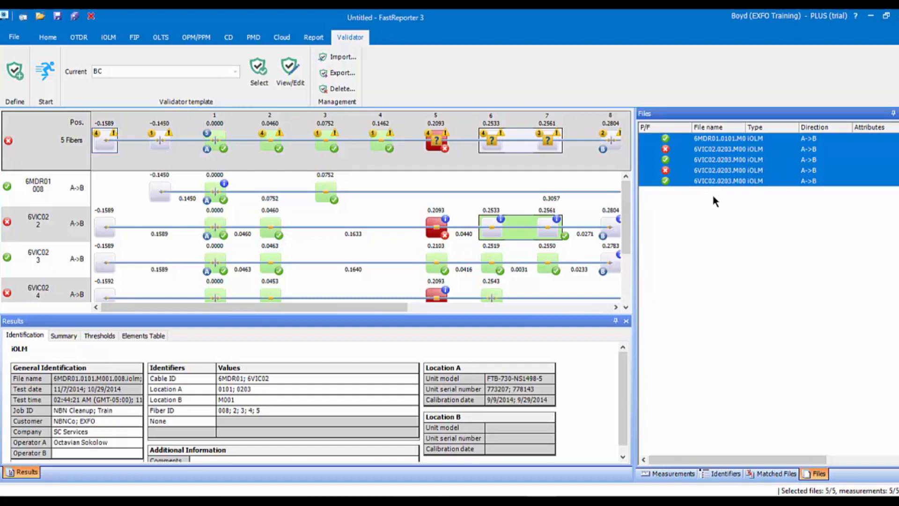
Display the 6VIC02.0203.M001.005 file's link on its own, and check which validator templates are available, keeping BC as current.
left_click(708, 182)
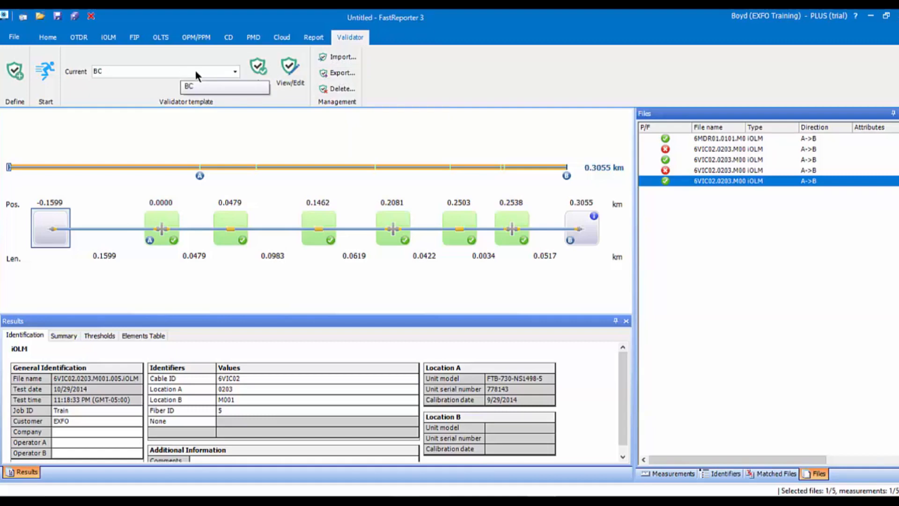
left_click(236, 71)
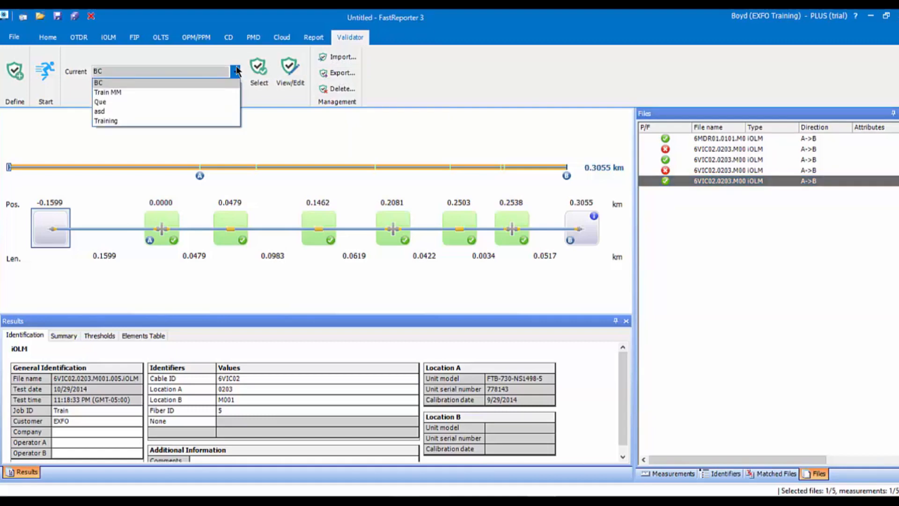
left_click(236, 71)
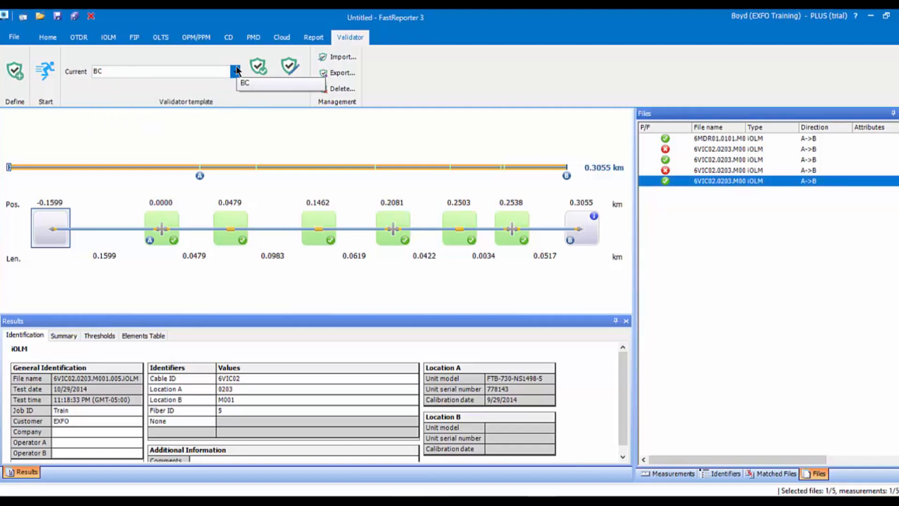